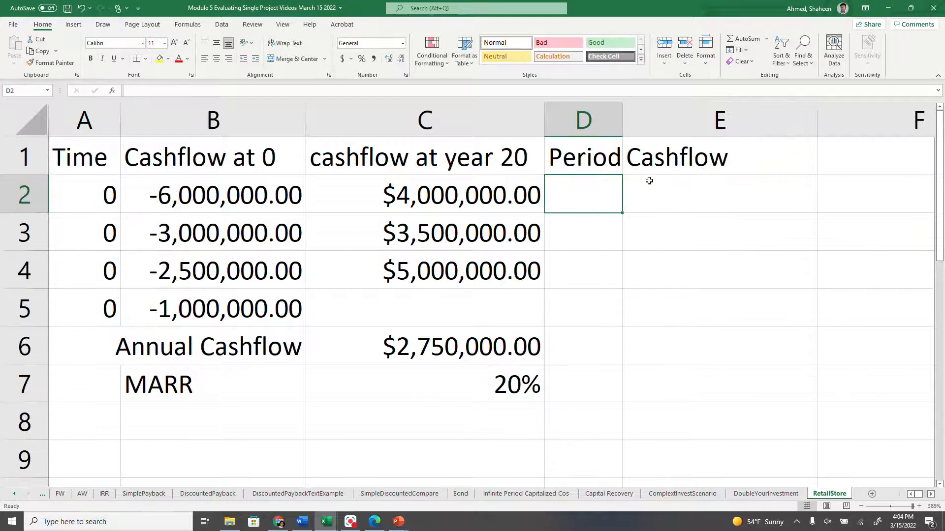
Enter periods 0, 1 and 2 from D2 down and extend the series to period 20 in D22
{"action": "key", "text": "Return"}
{"action": "type", "text": "1"}
{"action": "key", "text": "Return"}
{"action": "type", "text": "2"}
{"action": "key", "text": "Return"}
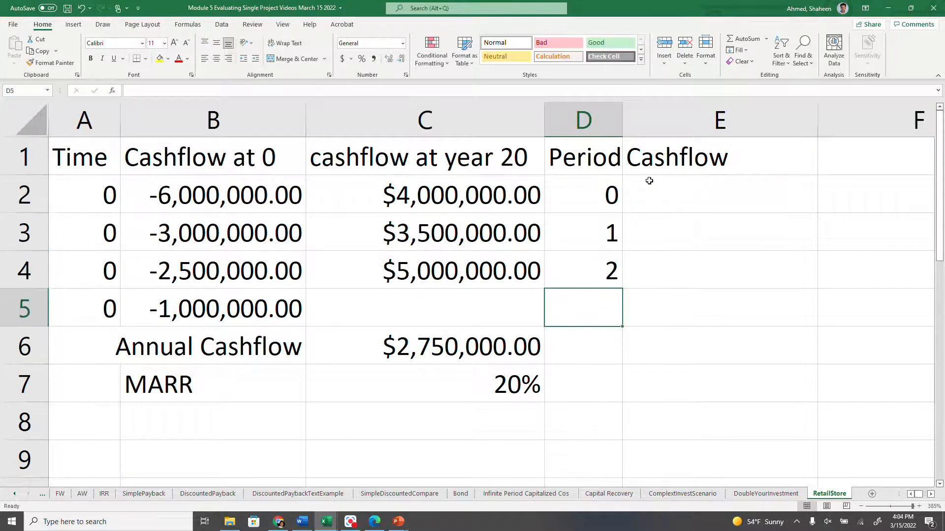
{"action": "left_click_drag", "start_coordinate": [601, 222], "coordinate": [607, 257]}
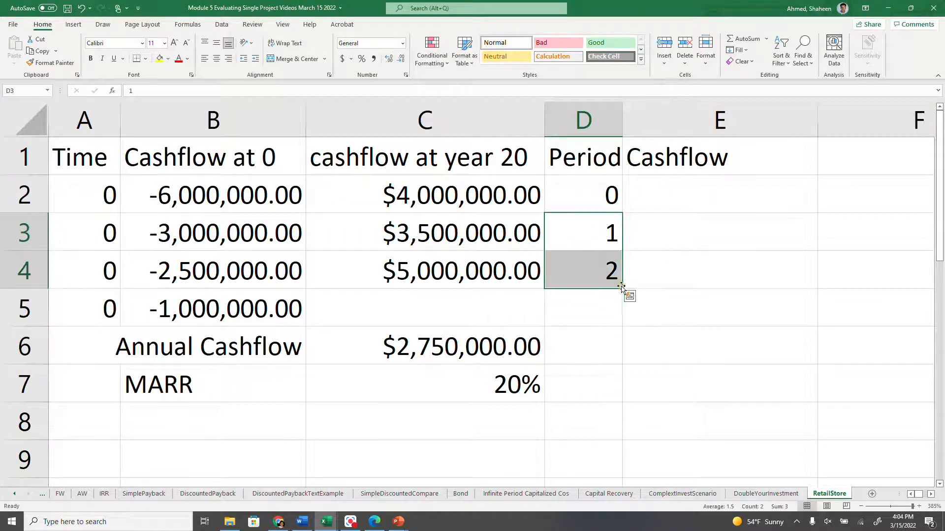
{"action": "left_click_drag", "start_coordinate": [621, 288], "coordinate": [610, 451]}
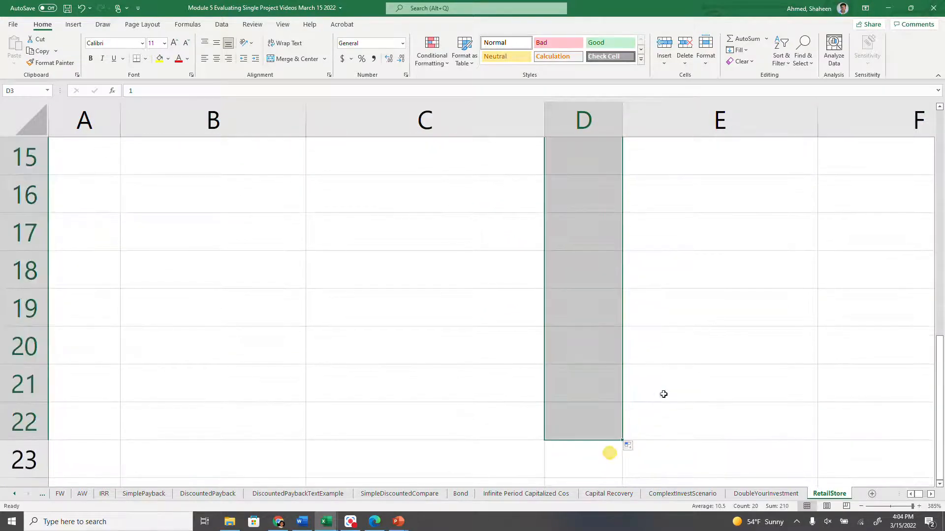
{"action": "scroll", "coordinate": [664, 394], "scroll_direction": "up", "scroll_amount": 5}
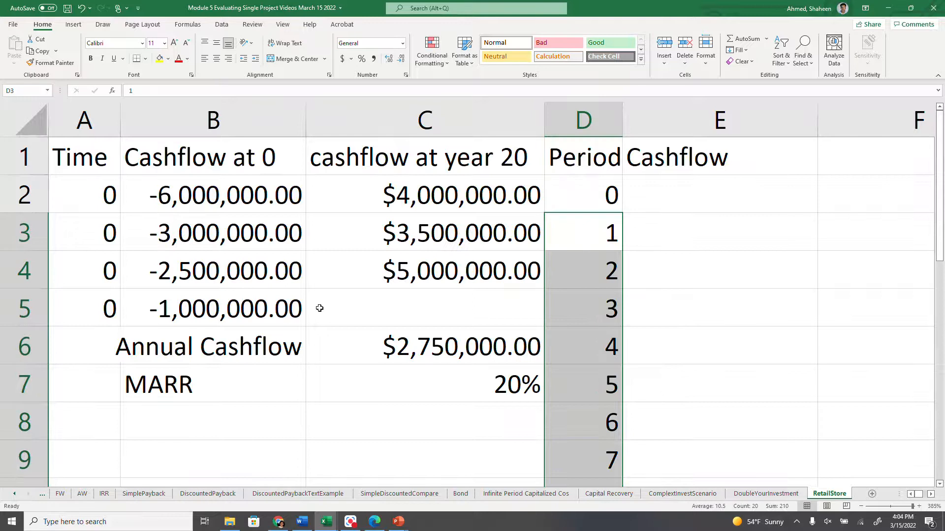
Calculate the period 0 cash flow in E2 as the sum of B2:B5
{"action": "left_click", "coordinate": [698, 199]}
{"action": "type", "text": "=s"}
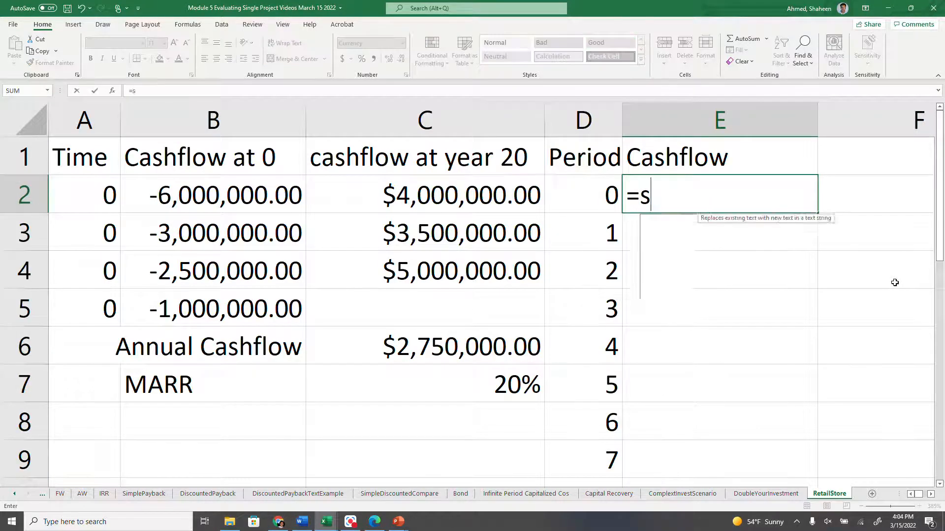
{"action": "type", "text": "um("}
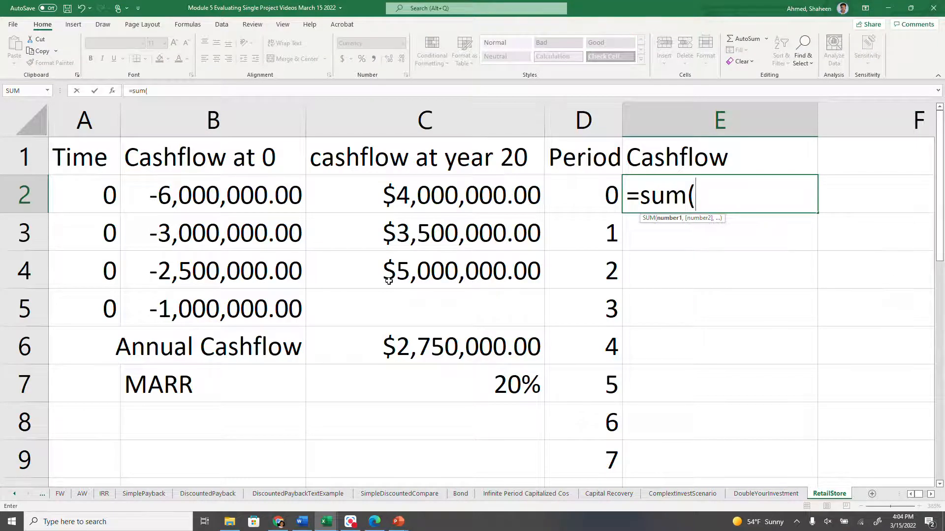
{"action": "left_click_drag", "start_coordinate": [220, 199], "coordinate": [213, 305]}
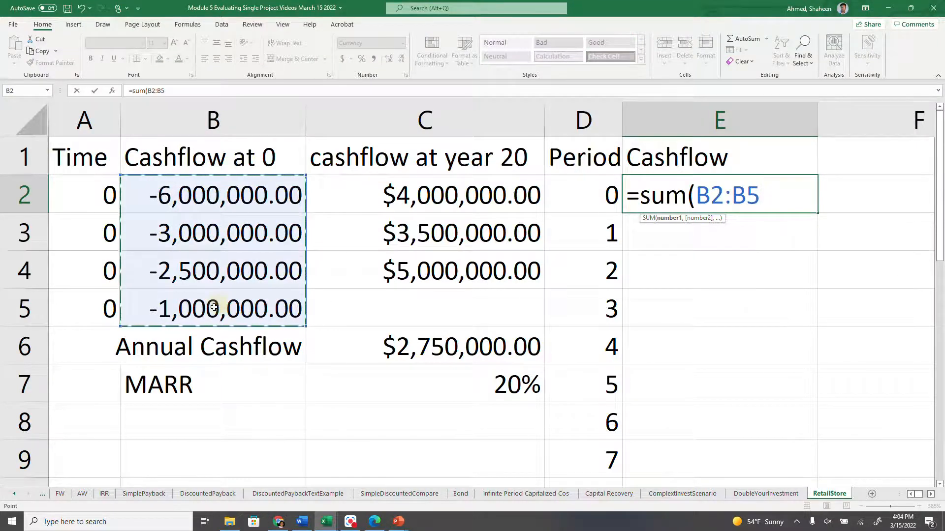
{"action": "key", "text": "Return"}
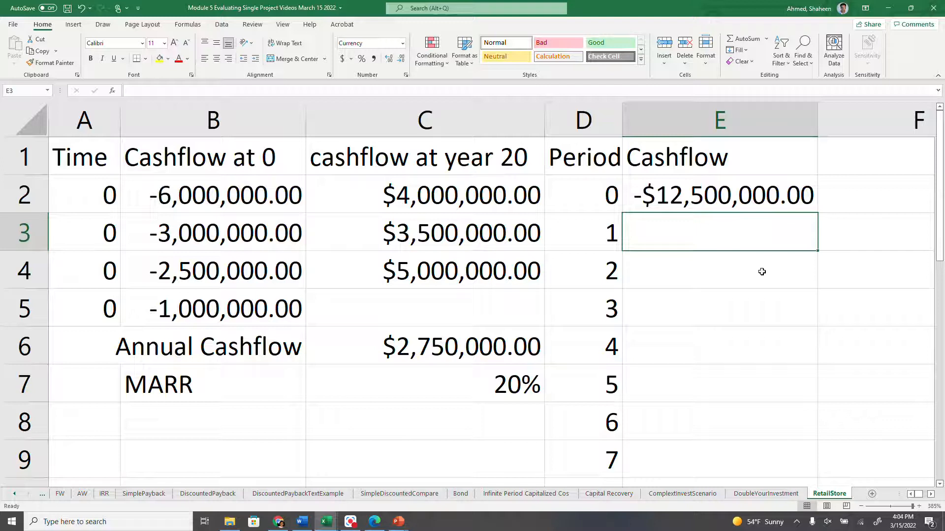
Set E3 to the absolute reference =$C$6 for the annual cash flow and fill it down through period 20
{"action": "type", "text": "="}
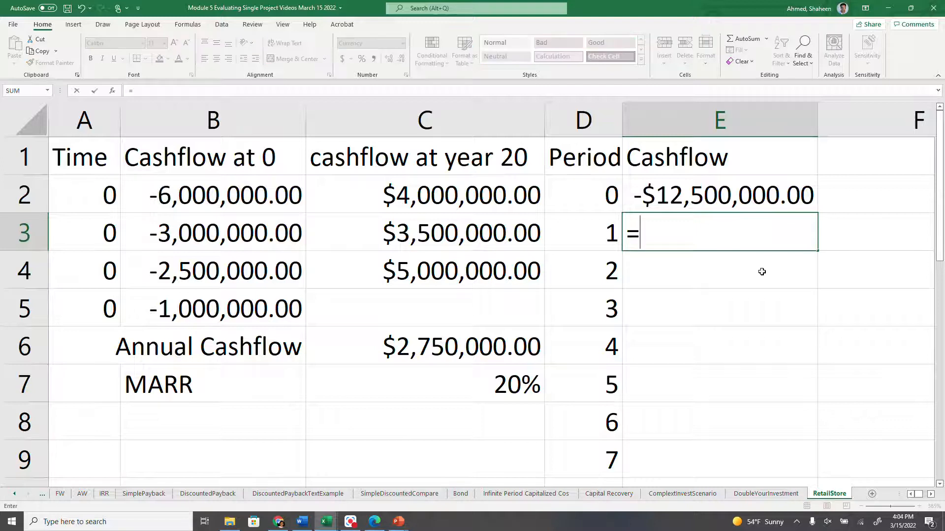
{"action": "left_click", "coordinate": [410, 342]}
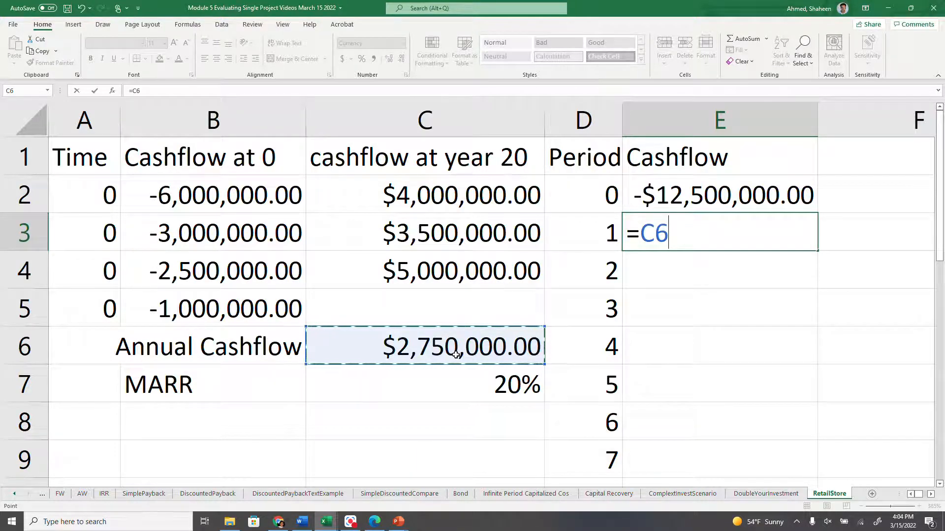
{"action": "key", "text": "F4"}
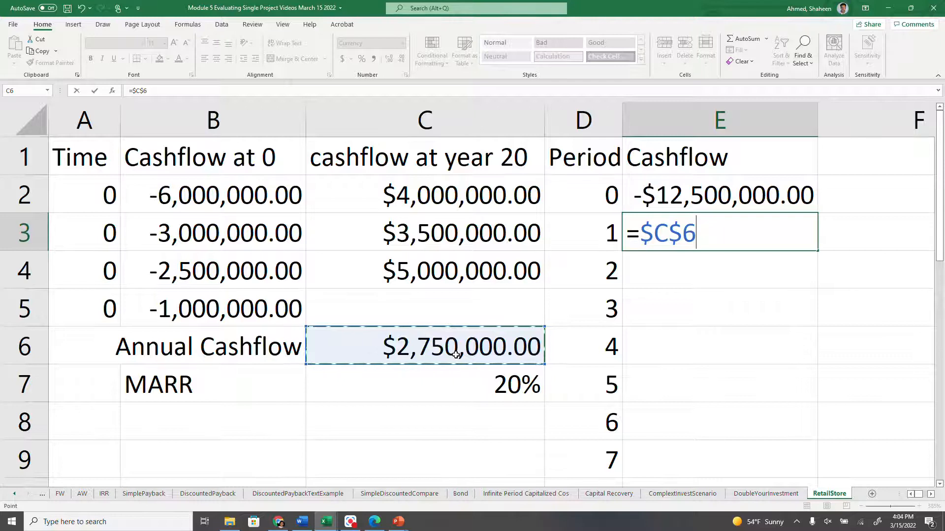
{"action": "key", "text": "Return"}
{"action": "left_click", "coordinate": [766, 236]}
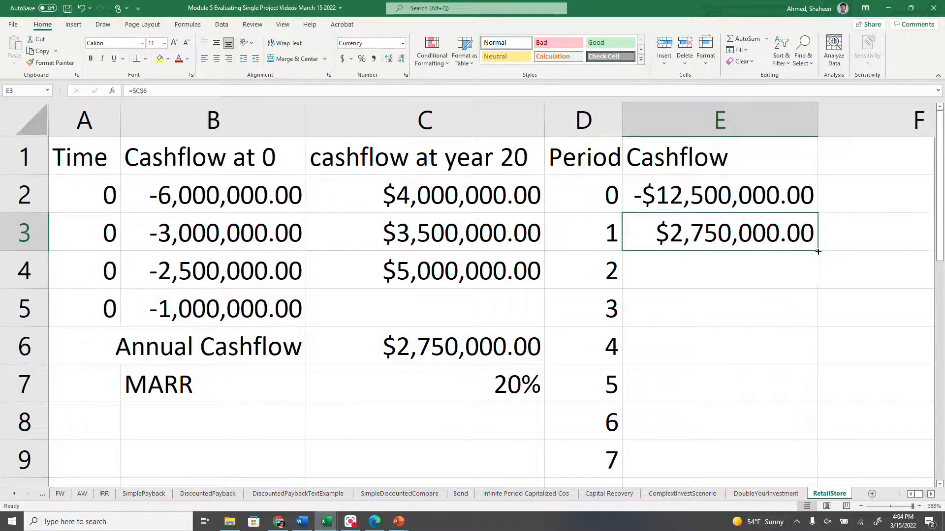
{"action": "double_click", "coordinate": [819, 251]}
Extend the period 20 cash flow formula in E22 to =$C$6+SUM(C2:C4), adding the year 20 cash flows
{"action": "scroll", "coordinate": [753, 321], "scroll_direction": "down", "scroll_amount": 6}
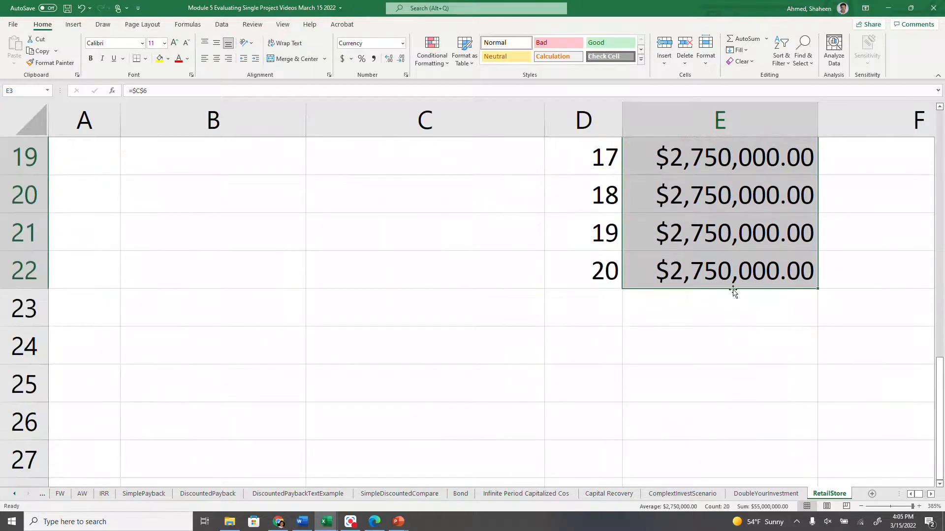
{"action": "left_click", "coordinate": [736, 273]}
{"action": "double_click", "coordinate": [760, 282]}
{"action": "type", "text": "+"}
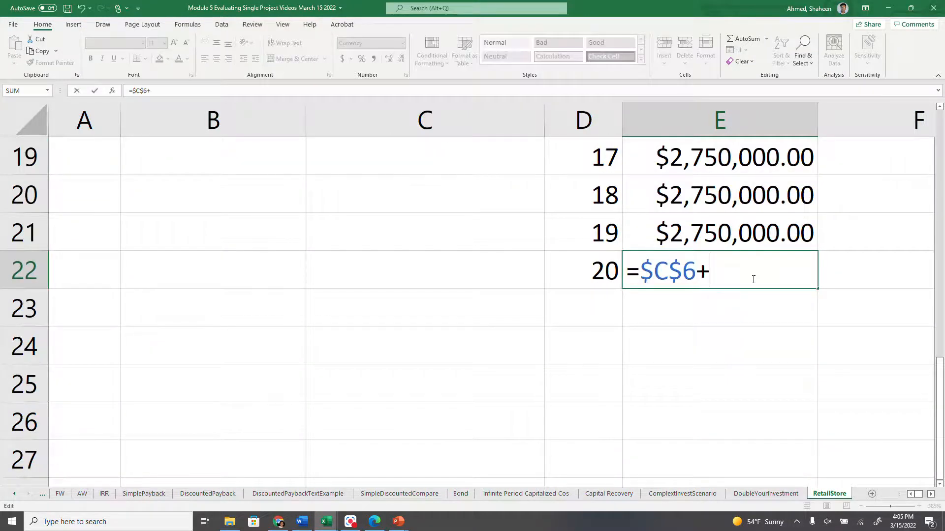
{"action": "scroll", "coordinate": [519, 288], "scroll_direction": "up", "scroll_amount": 6}
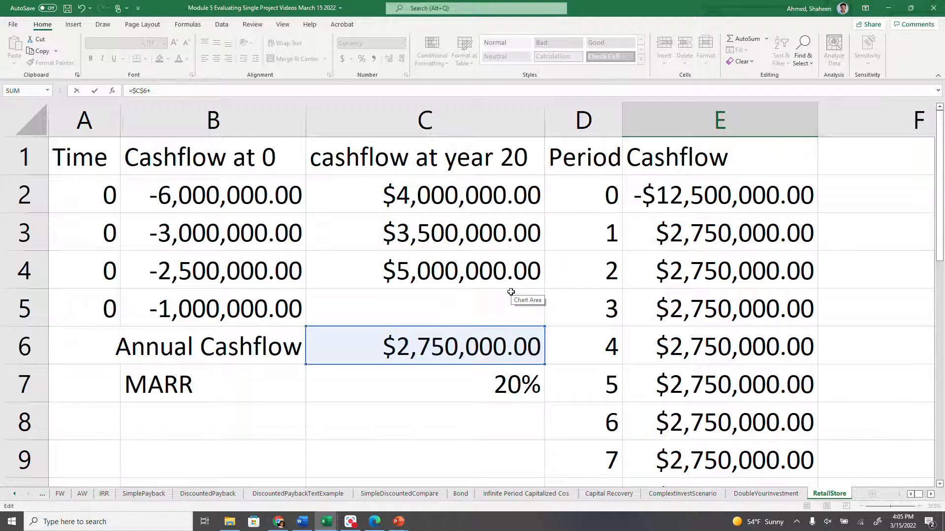
{"action": "type", "text": "sum("}
{"action": "left_click_drag", "start_coordinate": [479, 192], "coordinate": [480, 261]}
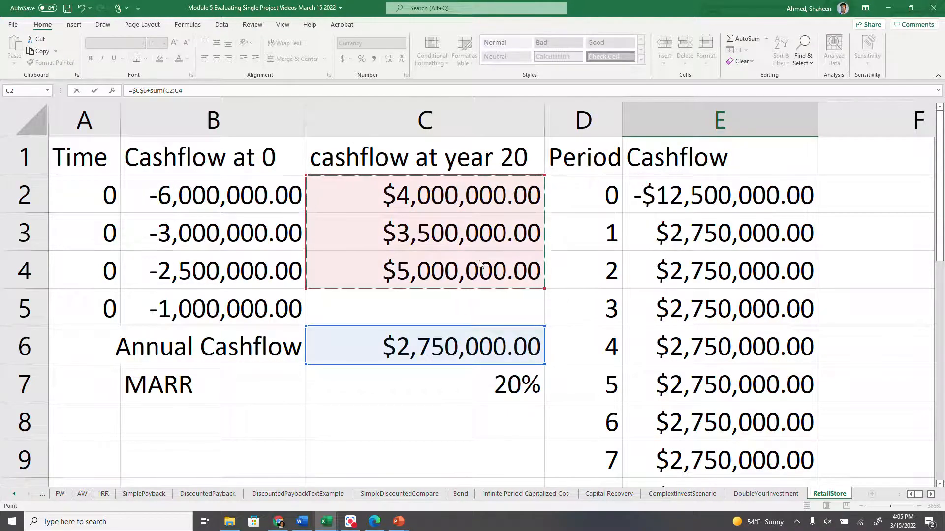
{"action": "key", "text": "Return"}
{"action": "left_click", "coordinate": [470, 297]}
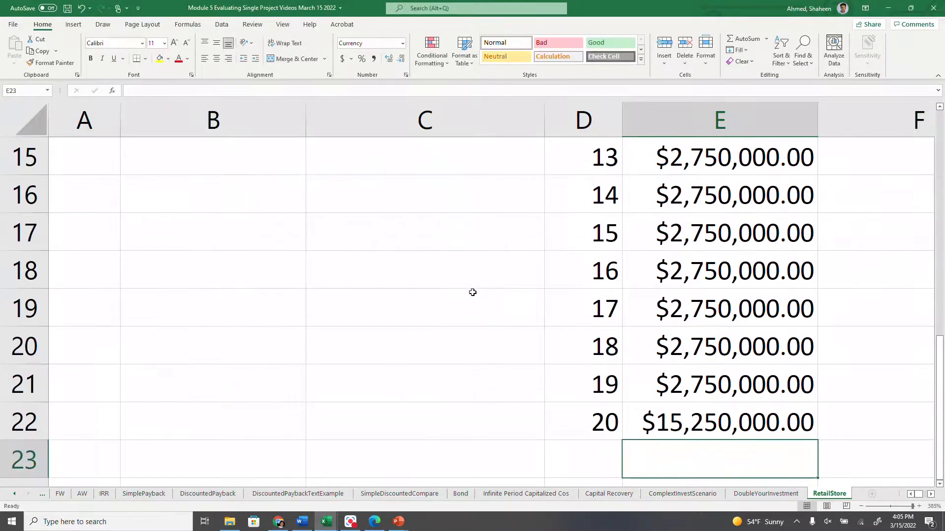
Label B8 as IRR and calculate the internal rate of return in C8 with the IRR function over column E
{"action": "scroll", "coordinate": [472, 292], "scroll_direction": "up", "scroll_amount": 5}
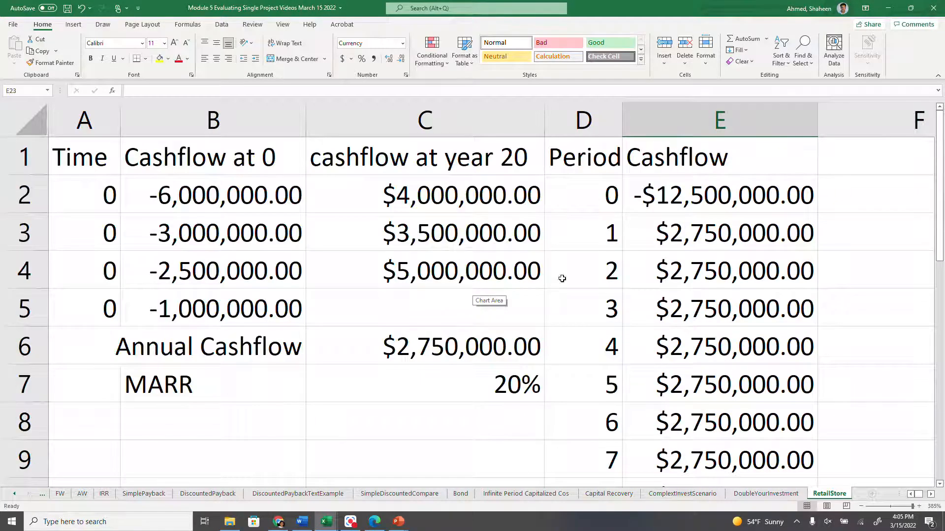
{"action": "left_click", "coordinate": [266, 431]}
{"action": "type", "text": "ir"}
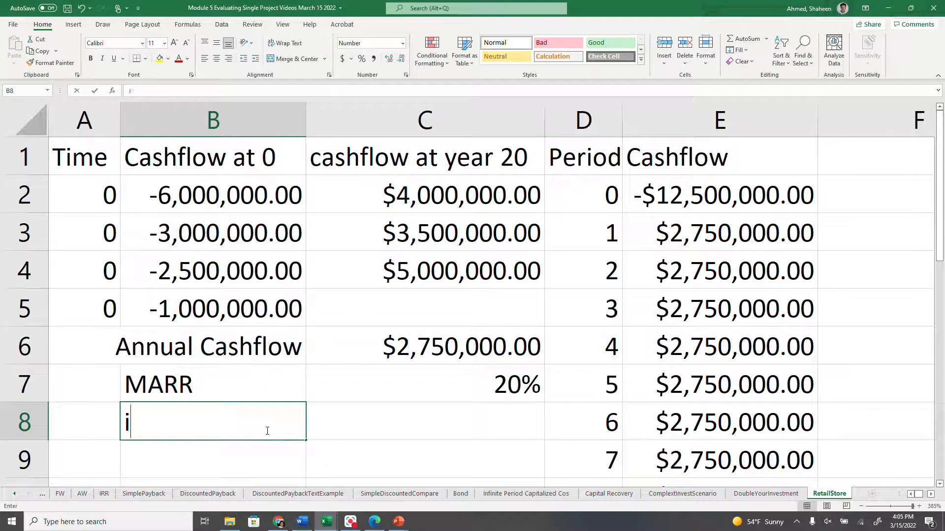
{"action": "key", "text": "BackSpace"}
{"action": "key", "text": "BackSpace"}
{"action": "type", "text": "IRR"}
{"action": "key", "text": "Tab"}
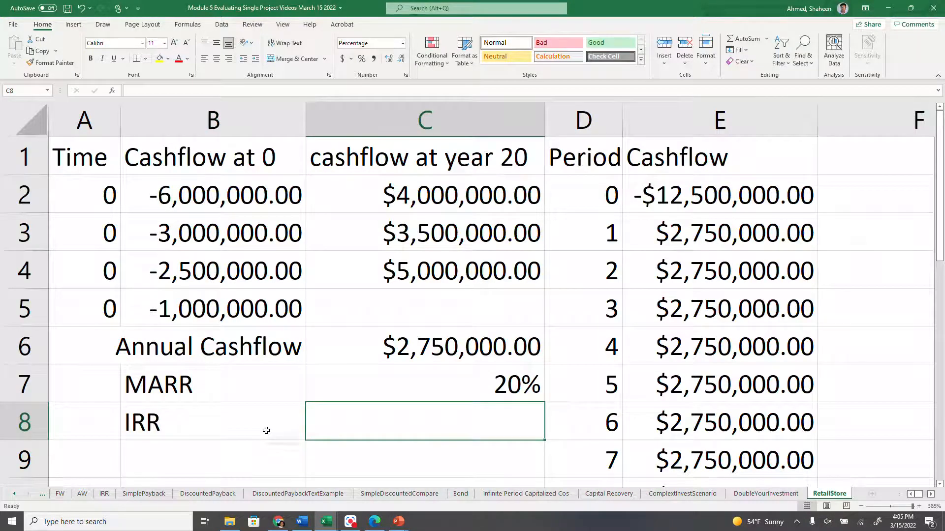
{"action": "type", "text": "=IRR"}
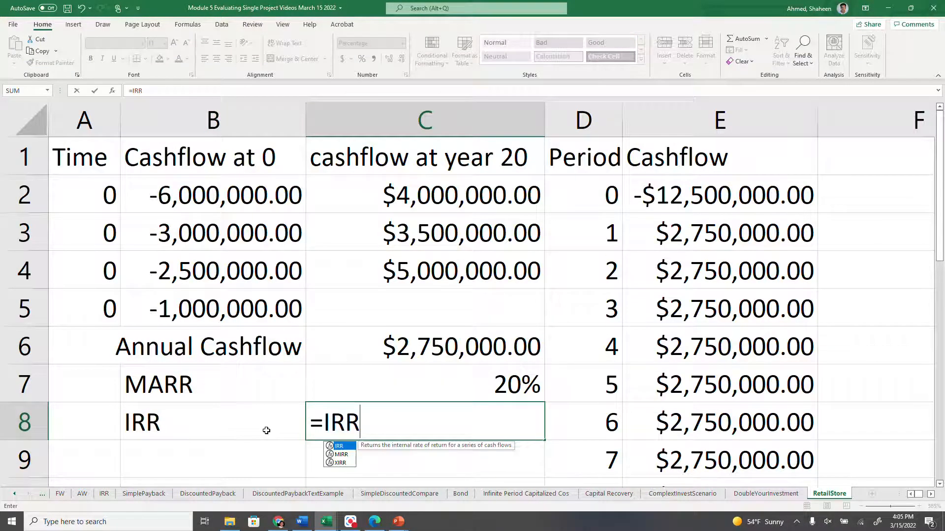
{"action": "type", "text": "("}
{"action": "left_click", "coordinate": [724, 120]}
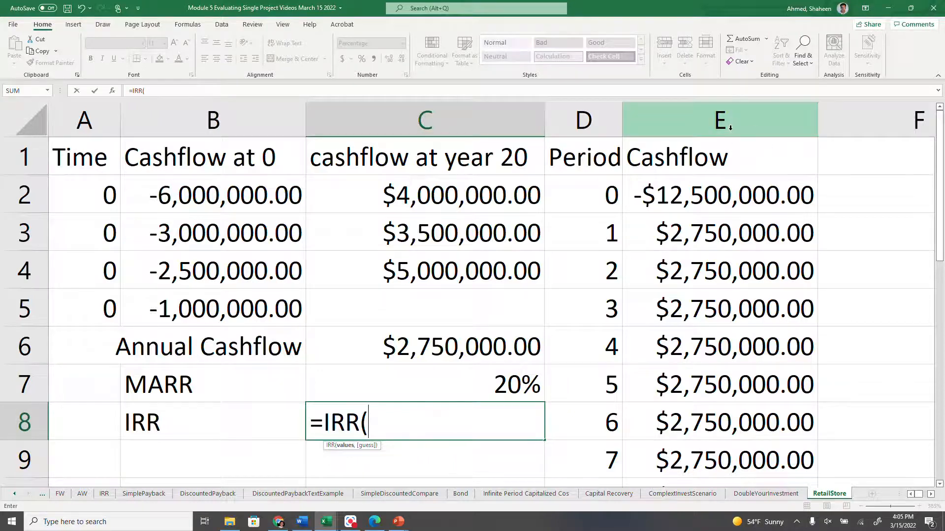
{"action": "key", "text": "Return"}
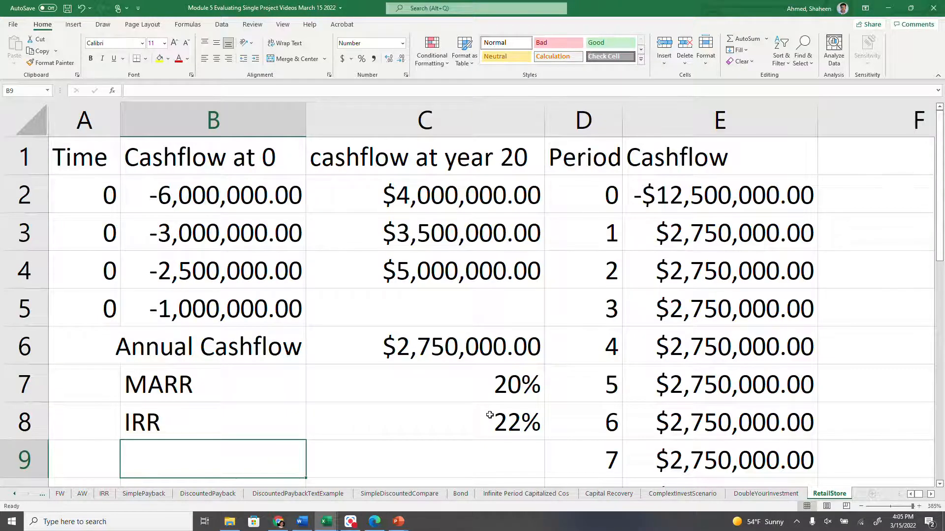
Label B9 as PW and add a PW column heading in F1
{"action": "left_click_drag", "start_coordinate": [274, 397], "coordinate": [421, 388]}
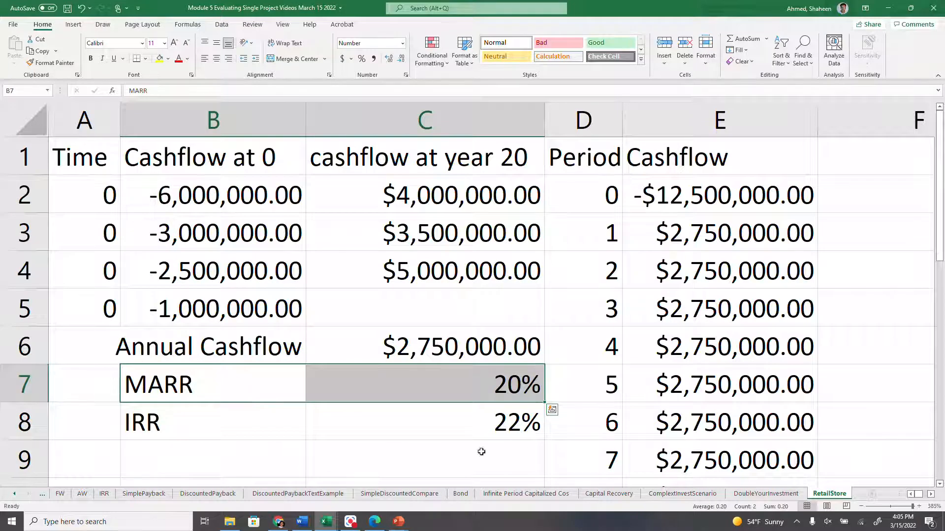
{"action": "left_click", "coordinate": [273, 453]}
{"action": "type", "text": "po"}
{"action": "key", "text": "BackSpace"}
{"action": "key", "text": "BackSpace"}
{"action": "type", "text": "PW"}
{"action": "key", "text": "Tab"}
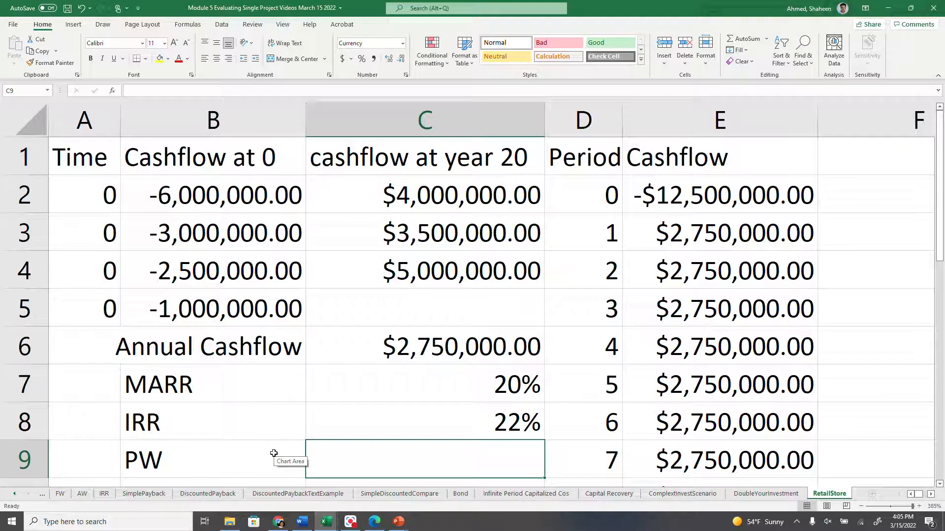
{"action": "left_click", "coordinate": [869, 146]}
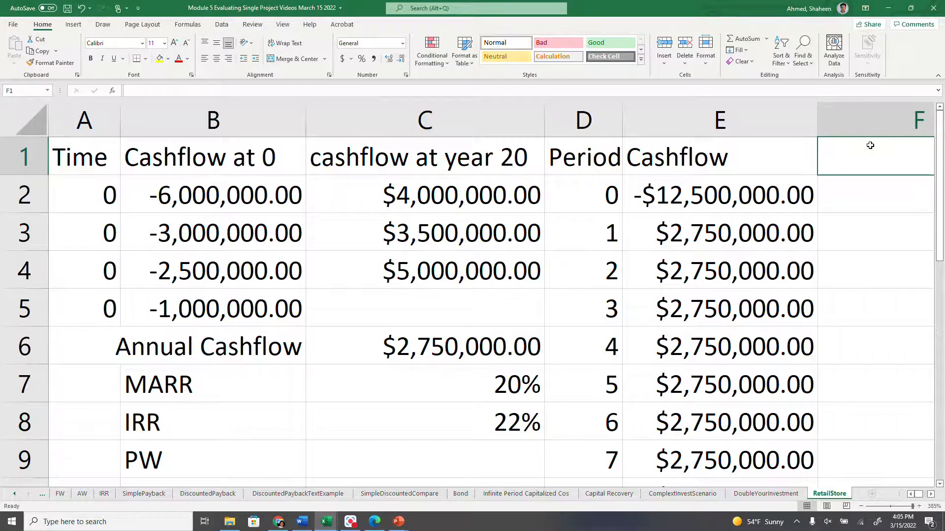
{"action": "type", "text": "PW"}
{"action": "key", "text": "Return"}
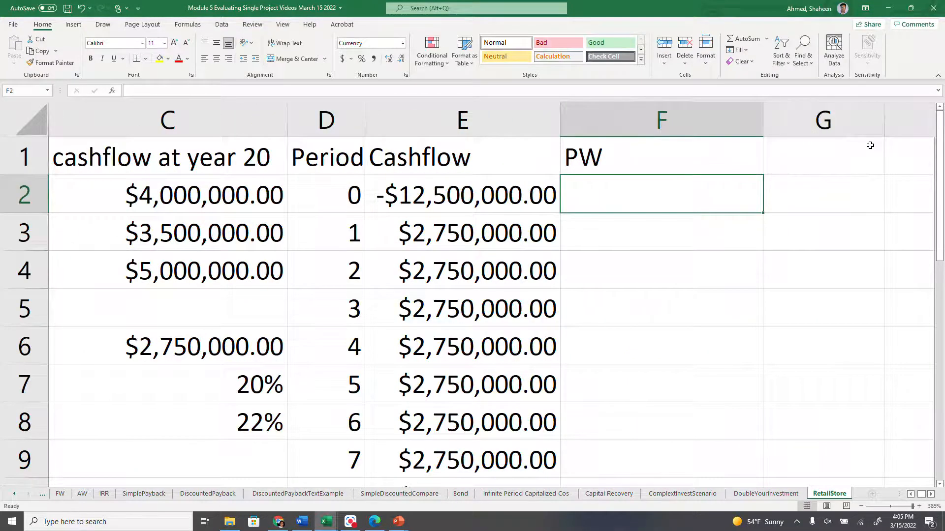
Calculate the period 0 present worth in F2 with =PV($C$7,D2,0,-E2,0), keeping the MARR reference absolute
{"action": "type", "text": "=PV"}
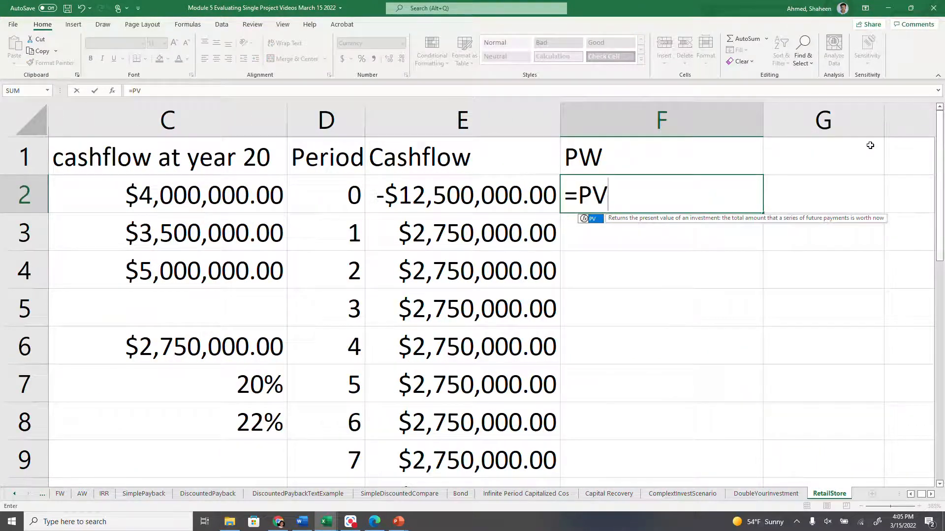
{"action": "type", "text": "("}
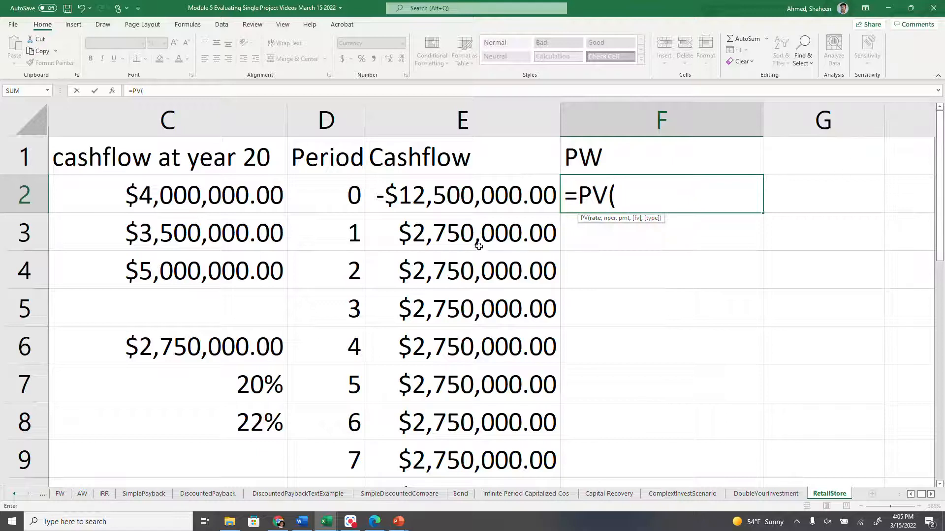
{"action": "left_click", "coordinate": [244, 387]}
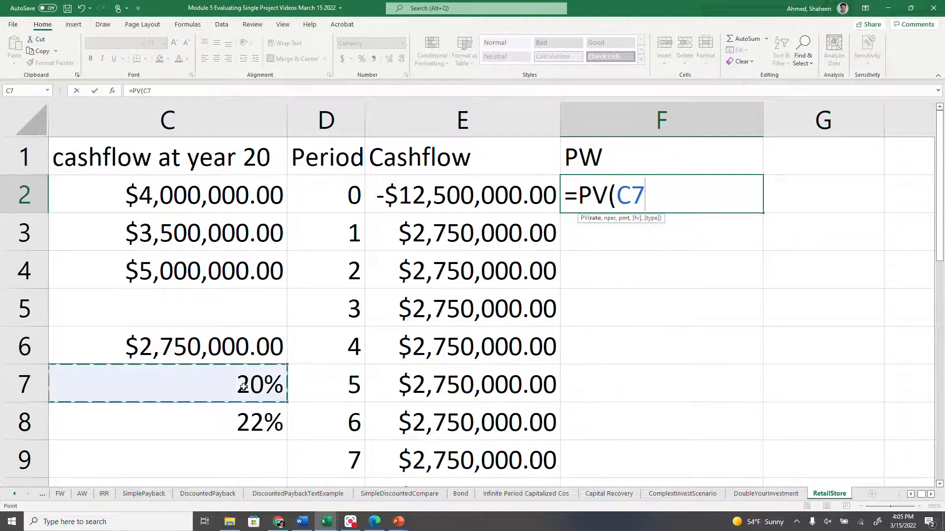
{"action": "key", "text": "F4"}
{"action": "type", "text": ","}
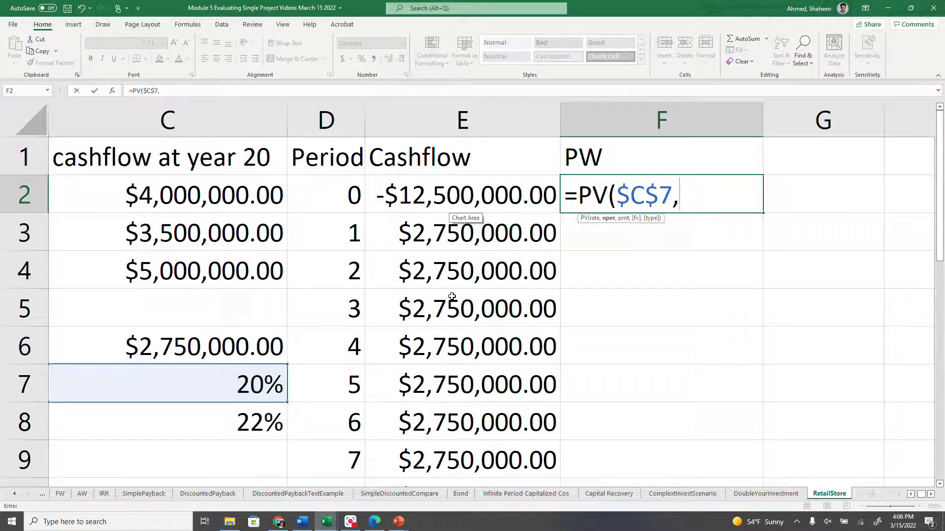
{"action": "left_click", "coordinate": [344, 188]}
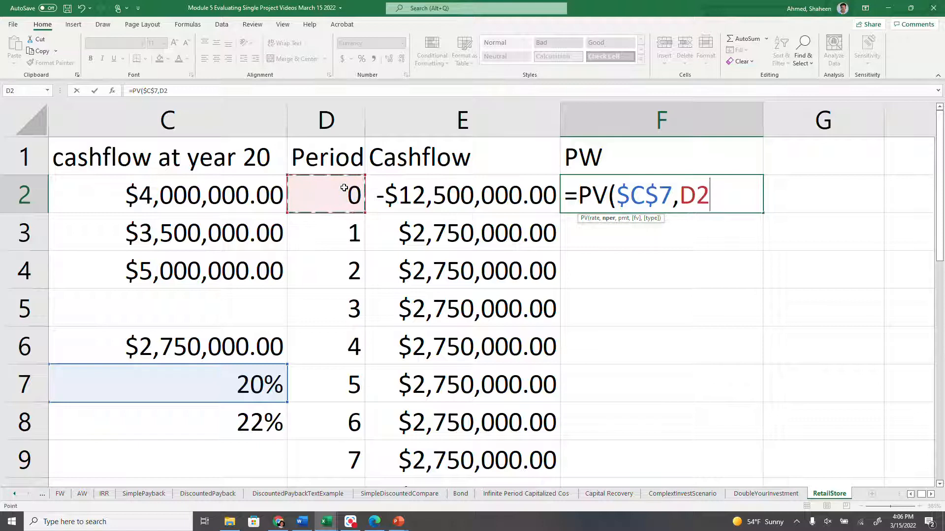
{"action": "type", "text": ","}
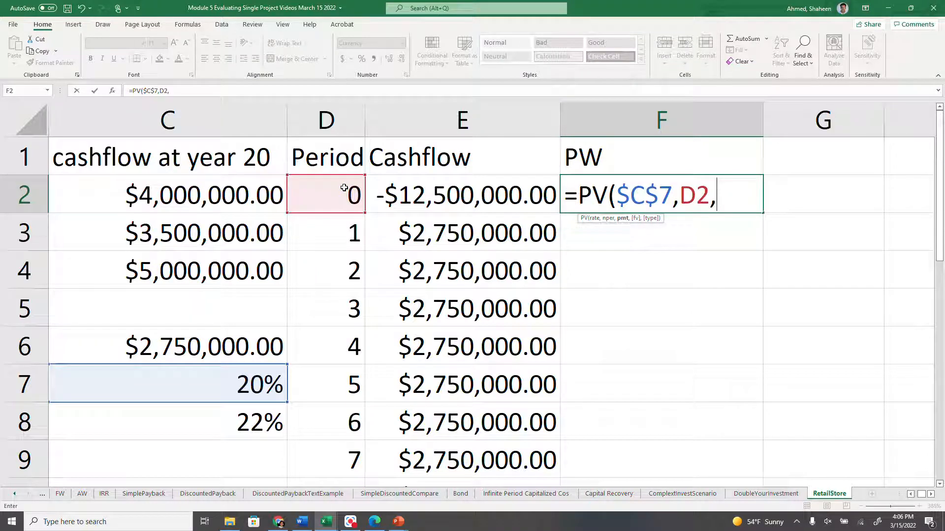
{"action": "type", "text": "0,"}
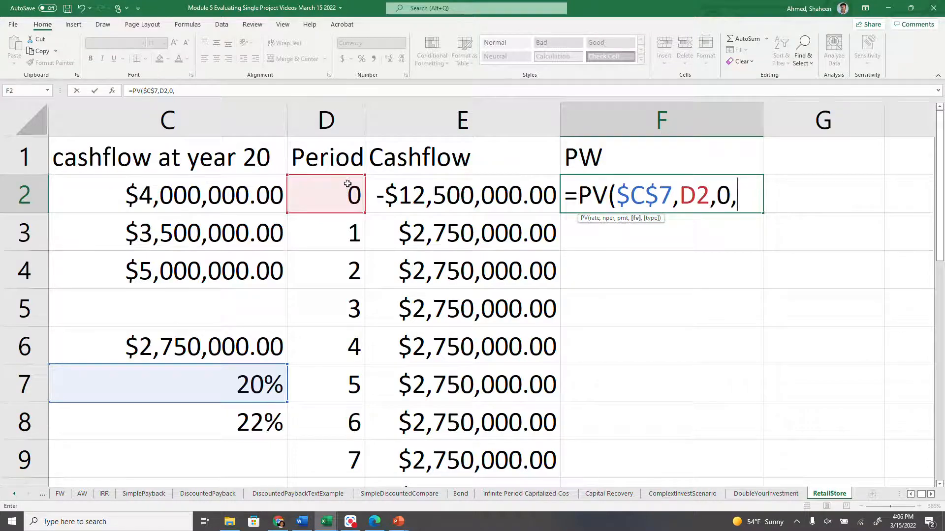
{"action": "type", "text": "-"}
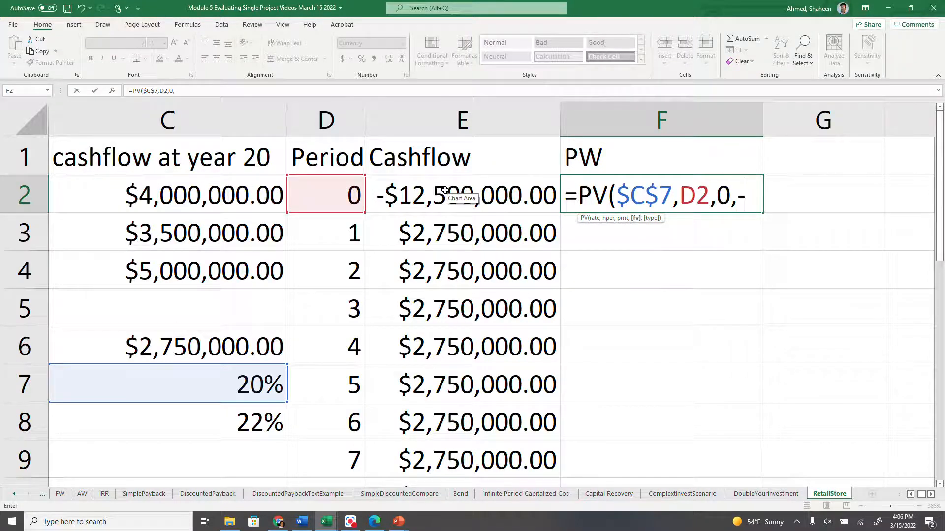
{"action": "left_click", "coordinate": [441, 199]}
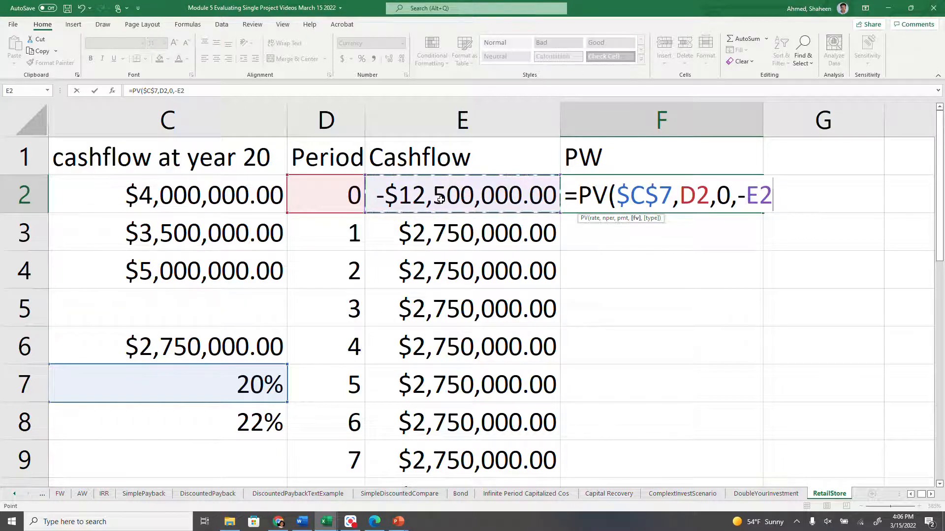
{"action": "type", "text": ",0"}
{"action": "key", "text": "Return"}
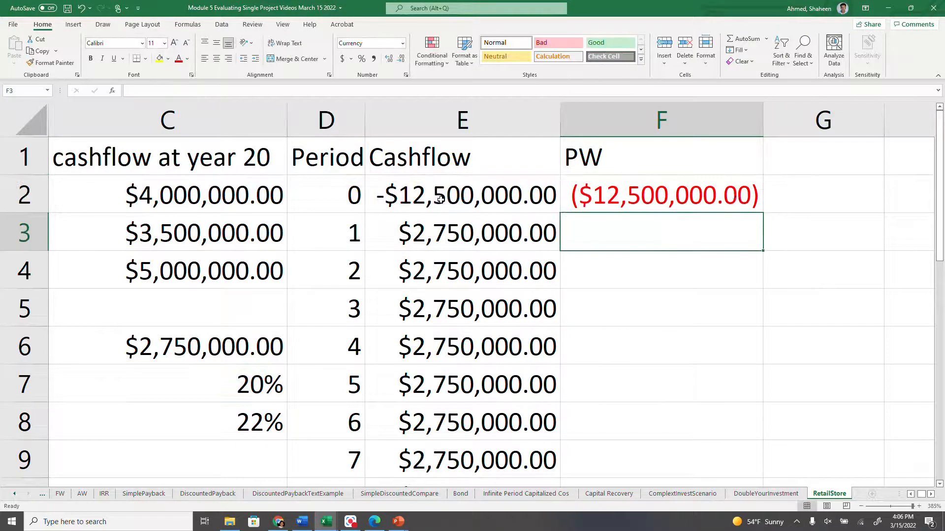
Fill the PV formula from F2 down the PW column through period 20 in F22
{"action": "left_click", "coordinate": [739, 185]}
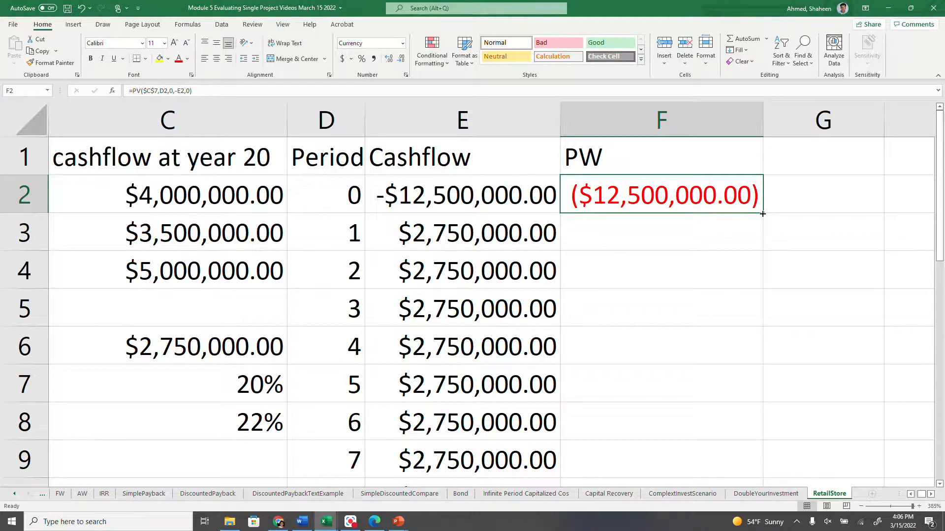
{"action": "double_click", "coordinate": [762, 213]}
{"action": "scroll", "coordinate": [725, 333], "scroll_direction": "down", "scroll_amount": 7}
{"action": "scroll", "coordinate": [714, 337], "scroll_direction": "up", "scroll_amount": 2}
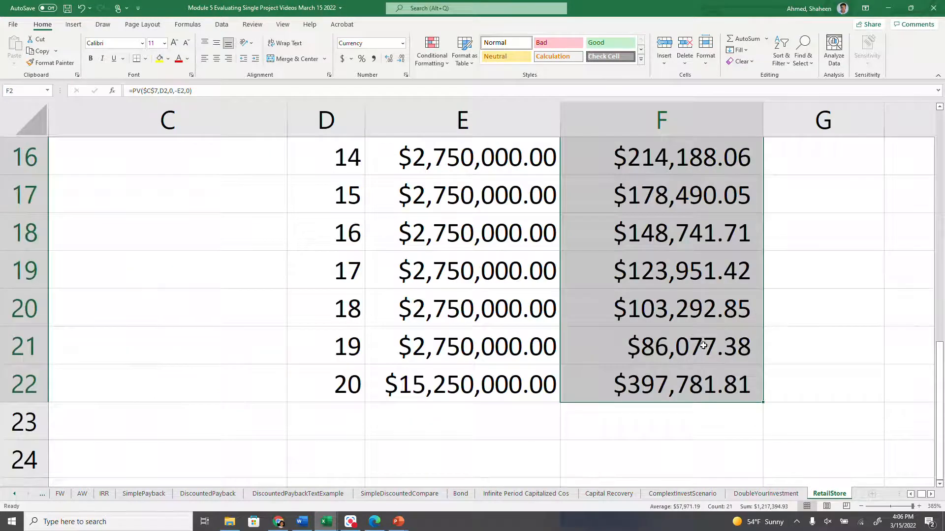
Check the references of the period 19 PV formula in F21 against the MARR, period and cash flow cells
{"action": "double_click", "coordinate": [665, 350]}
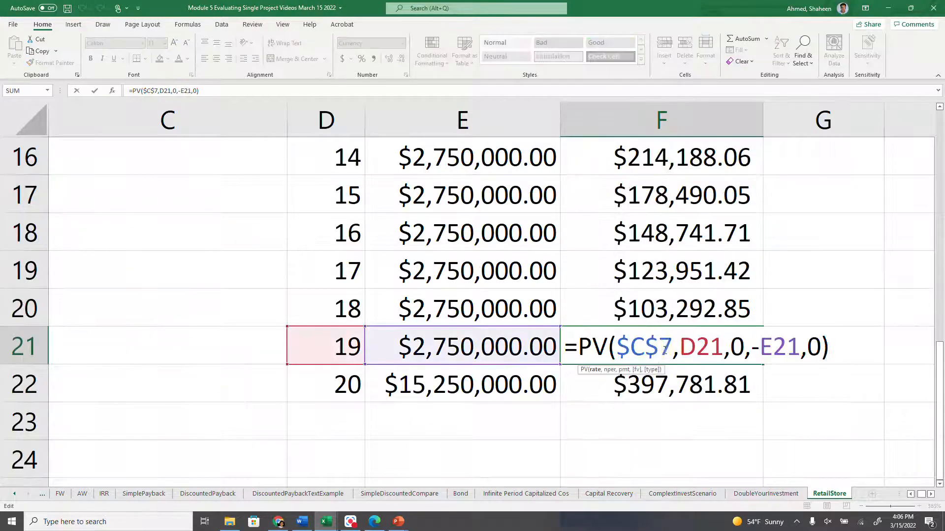
{"action": "scroll", "coordinate": [664, 349], "scroll_direction": "up", "scroll_amount": 5}
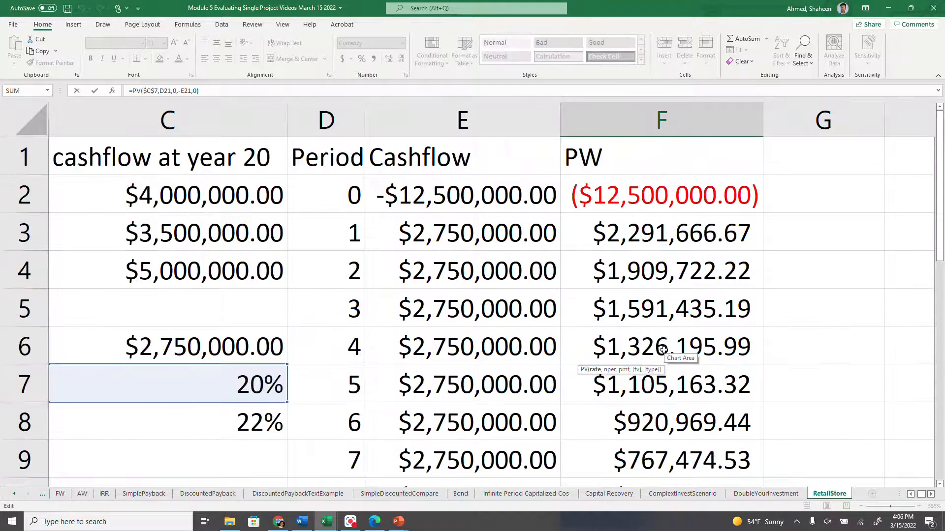
{"action": "scroll", "coordinate": [663, 349], "scroll_direction": "down", "scroll_amount": 5}
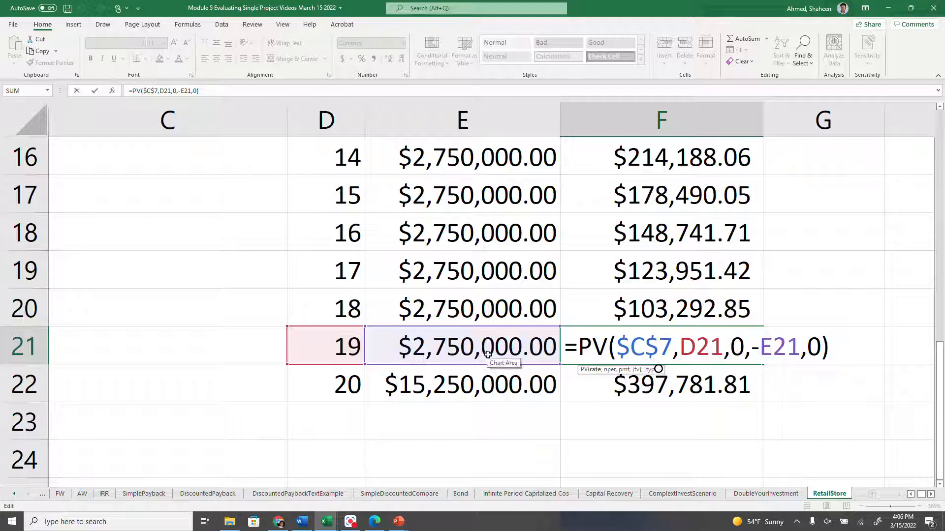
{"action": "key", "text": "Return"}
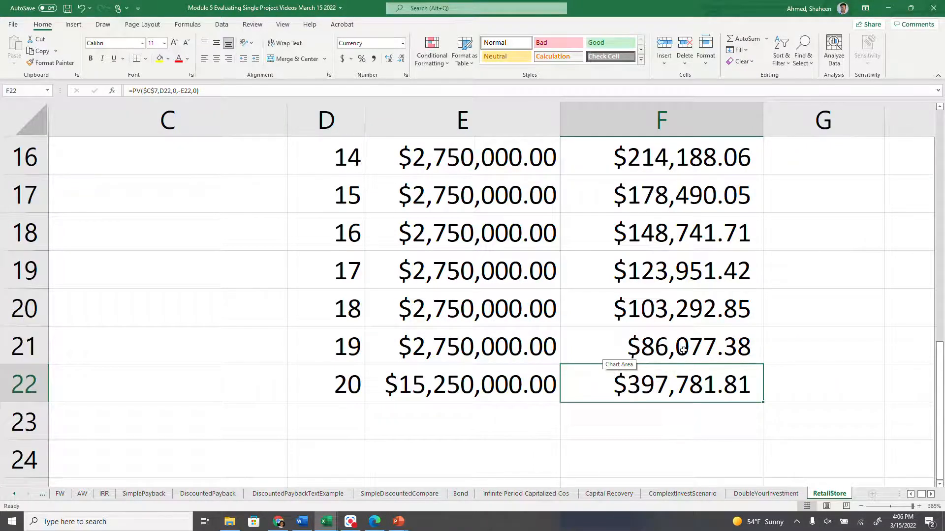
{"action": "key", "text": "ctrl+shift+Up"}
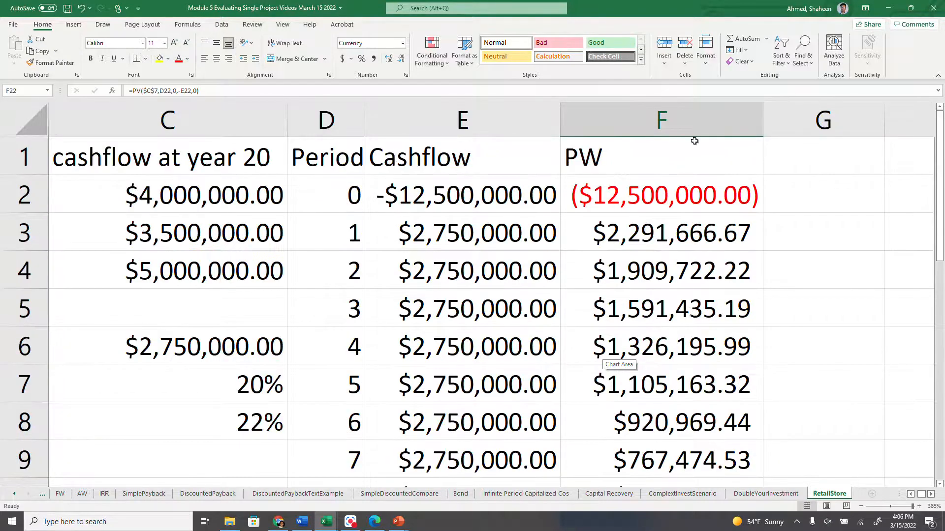
Calculate the total present worth in C9 by summing the whole of column F
{"action": "left_click", "coordinate": [235, 458]}
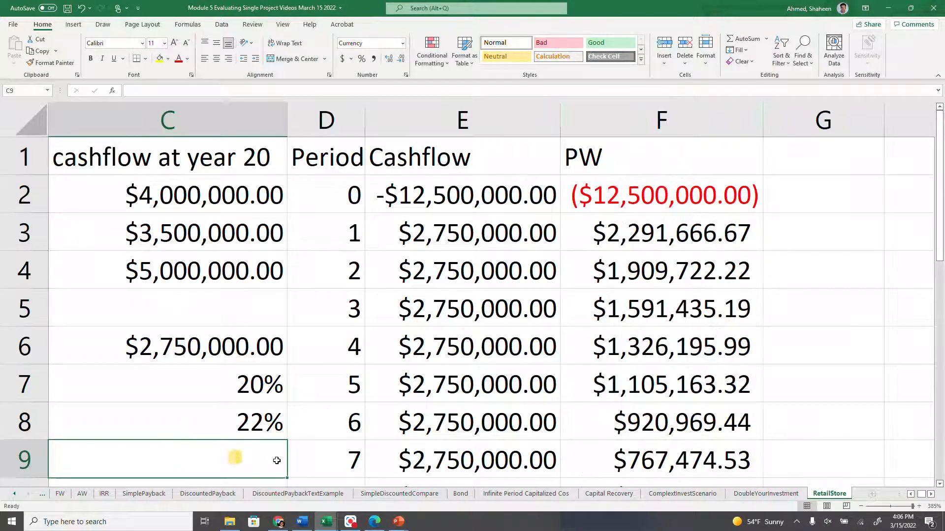
{"action": "left_click_drag", "start_coordinate": [922, 494], "coordinate": [912, 494]}
{"action": "type", "text": "="}
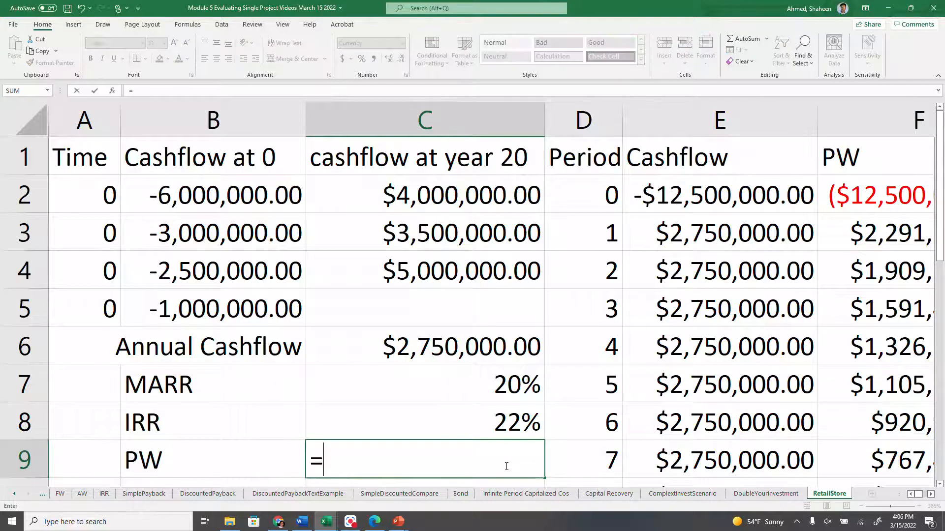
{"action": "type", "text": "SUM("}
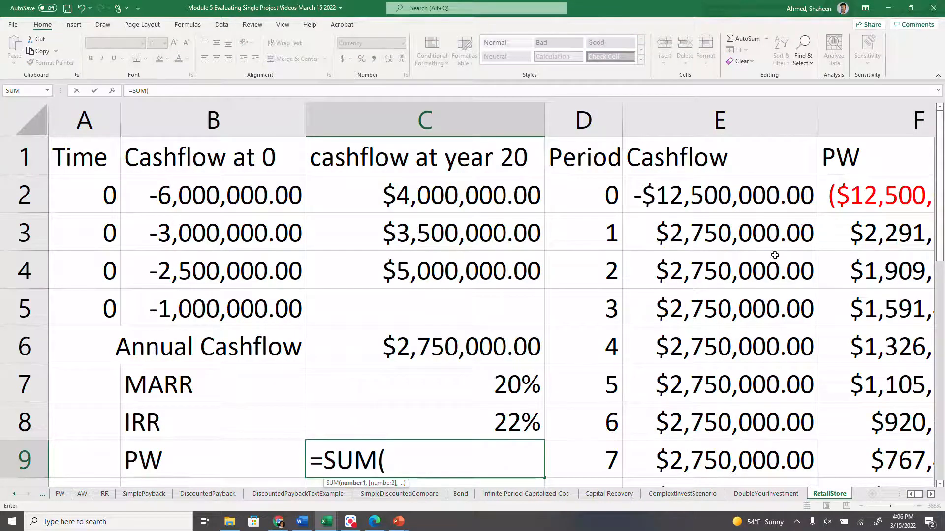
{"action": "left_click", "coordinate": [900, 120]}
{"action": "key", "text": "Return"}
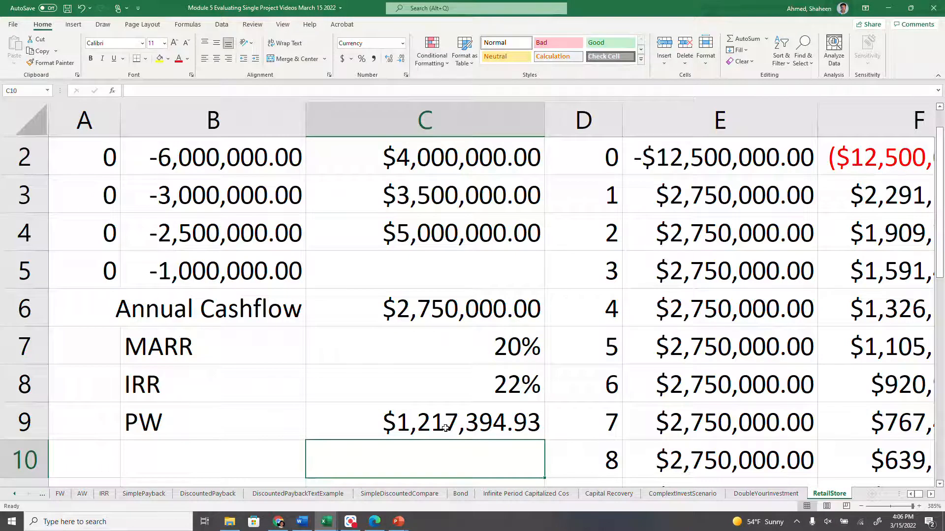
{"action": "left_click", "coordinate": [497, 386]}
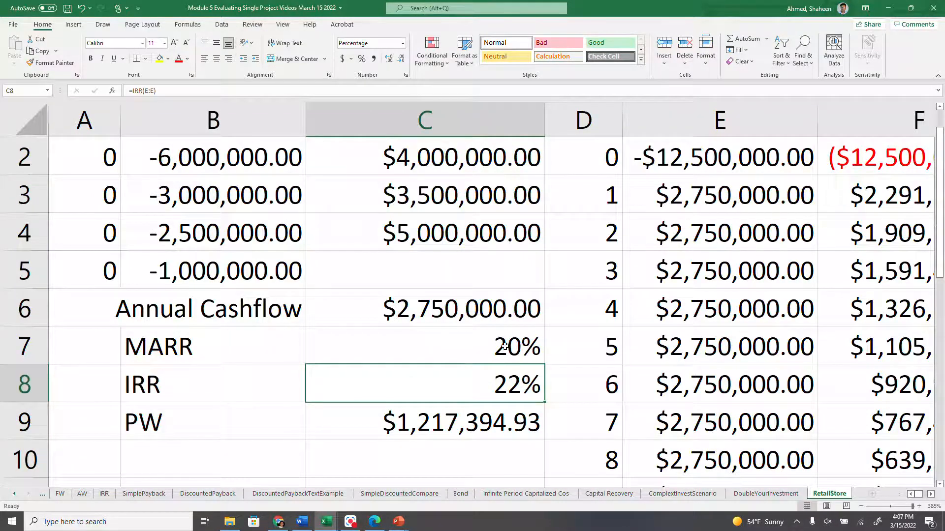
Label B10 as FV, beneath the PW label
{"action": "left_click", "coordinate": [261, 465]}
{"action": "type", "text": "FVE"}
{"action": "key", "text": "BackSpace"}
{"action": "key", "text": "Tab"}
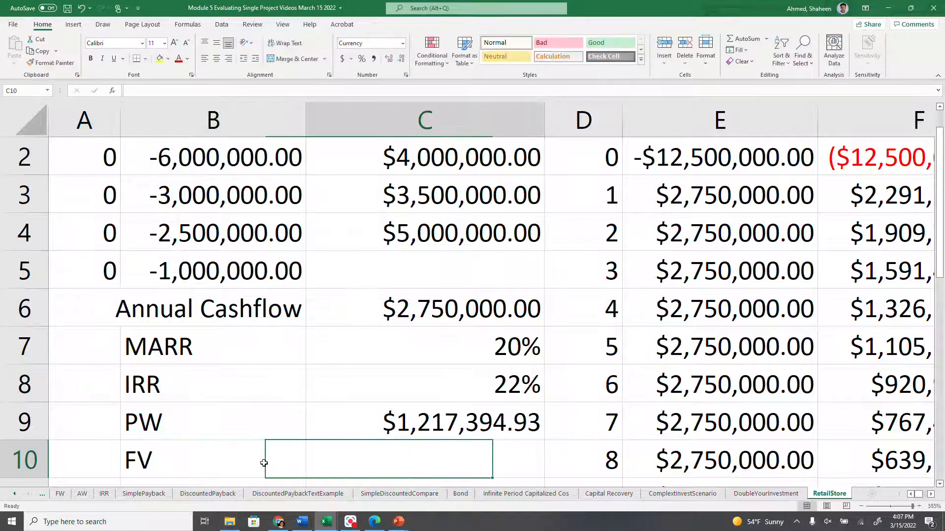
Calculate the future value in C10 with =FV(C7,20,0,-C9,0), using the MARR and the total present worth
{"action": "type", "text": "=FV("}
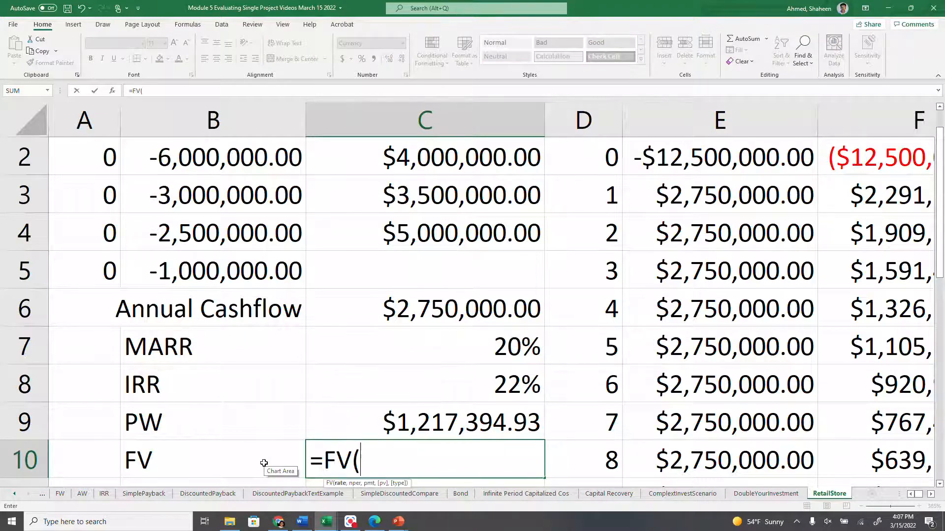
{"action": "left_click", "coordinate": [491, 346]}
{"action": "type", "text": ","}
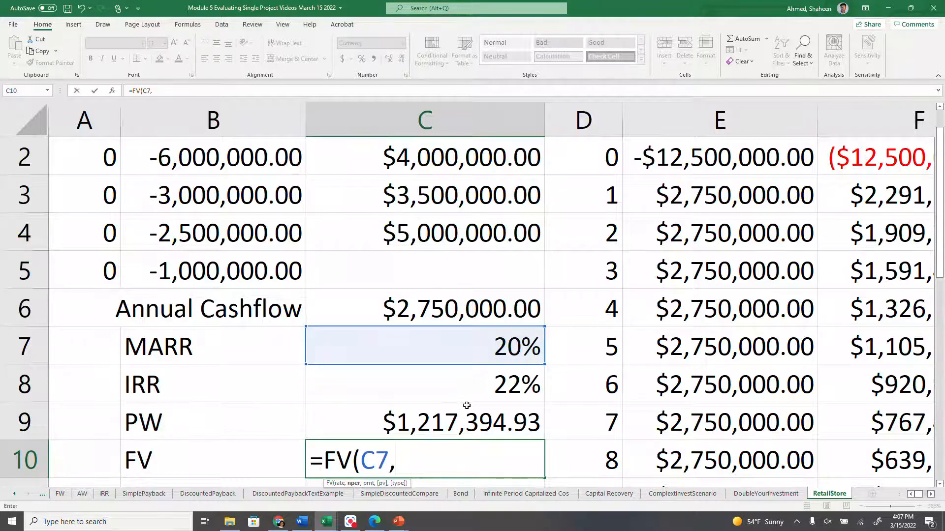
{"action": "type", "text": "20,"}
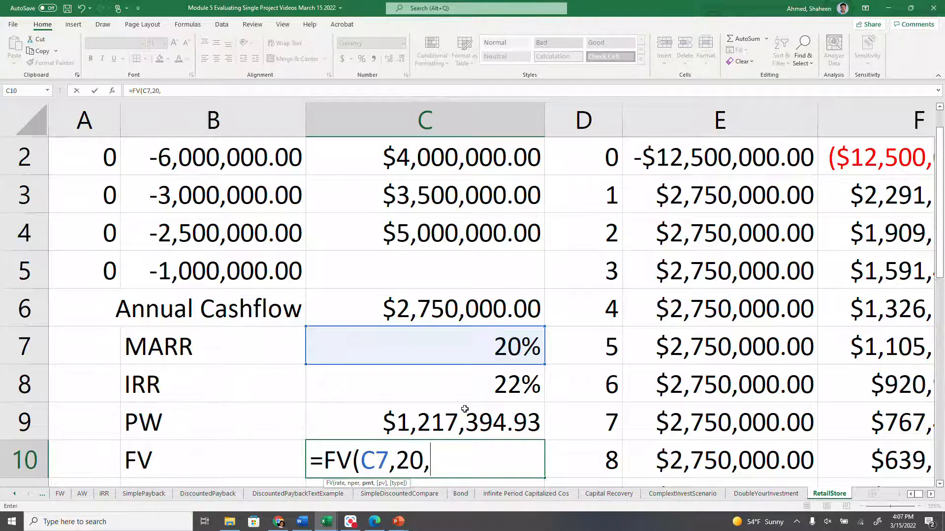
{"action": "type", "text": "-"}
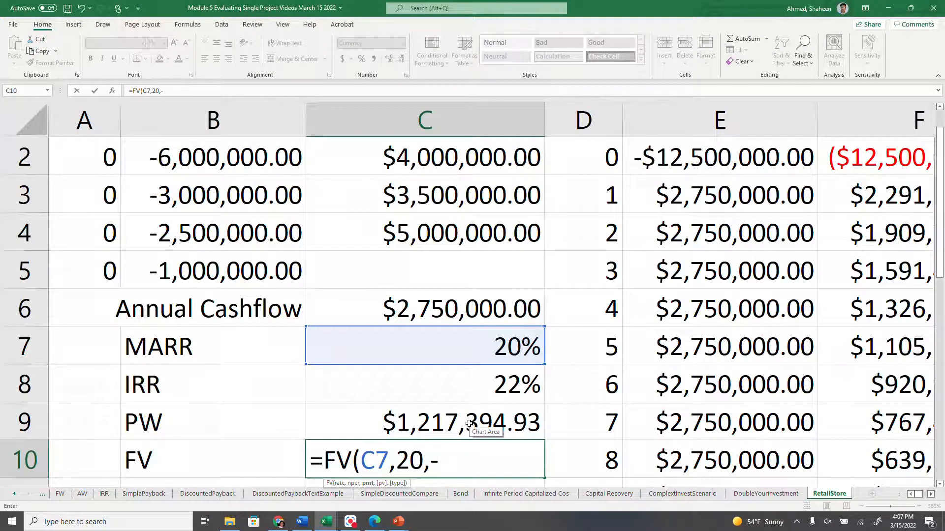
{"action": "key", "text": "BackSpace"}
{"action": "type", "text": "0,"}
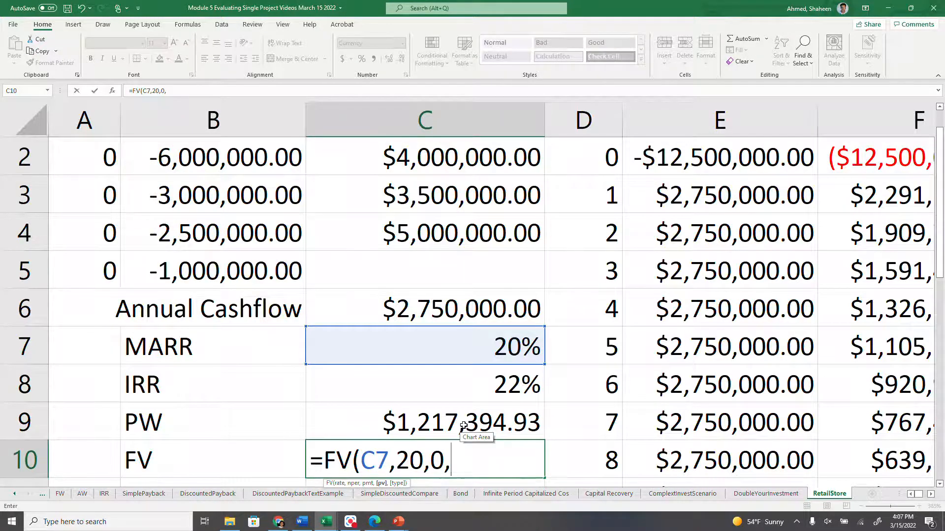
{"action": "type", "text": "-"}
{"action": "scroll", "coordinate": [463, 425], "scroll_direction": "up", "scroll_amount": 1}
{"action": "left_click", "coordinate": [464, 424]}
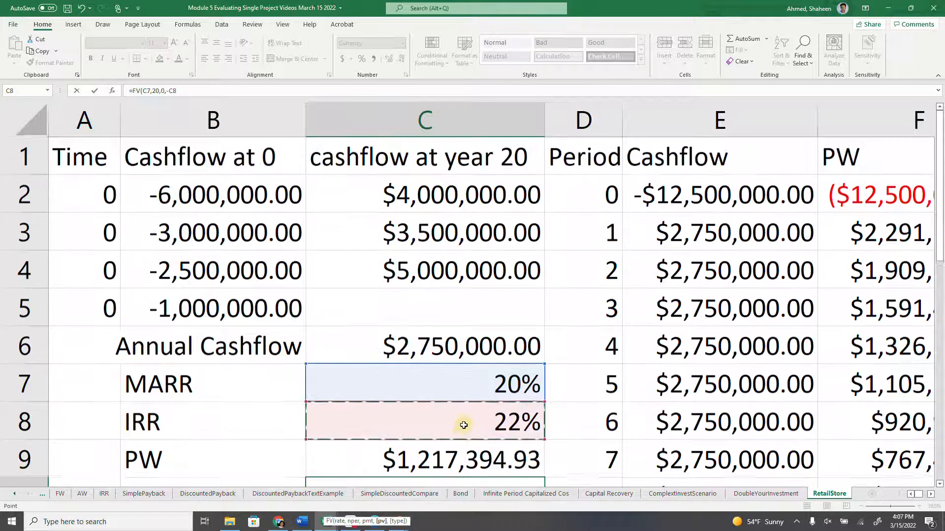
{"action": "left_click", "coordinate": [458, 450]}
{"action": "scroll", "coordinate": [458, 450], "scroll_direction": "down", "scroll_amount": 2}
{"action": "type", "text": ","}
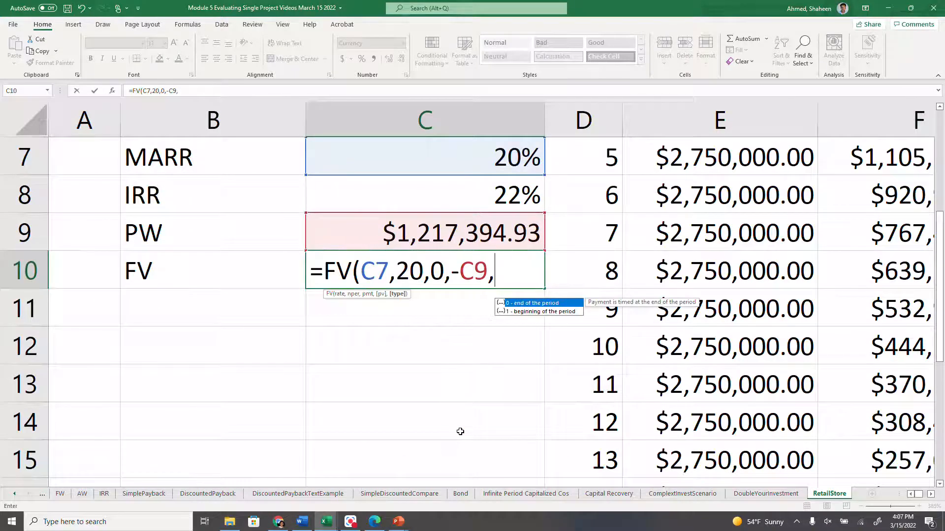
{"action": "type", "text": "0"}
{"action": "key", "text": "Return"}
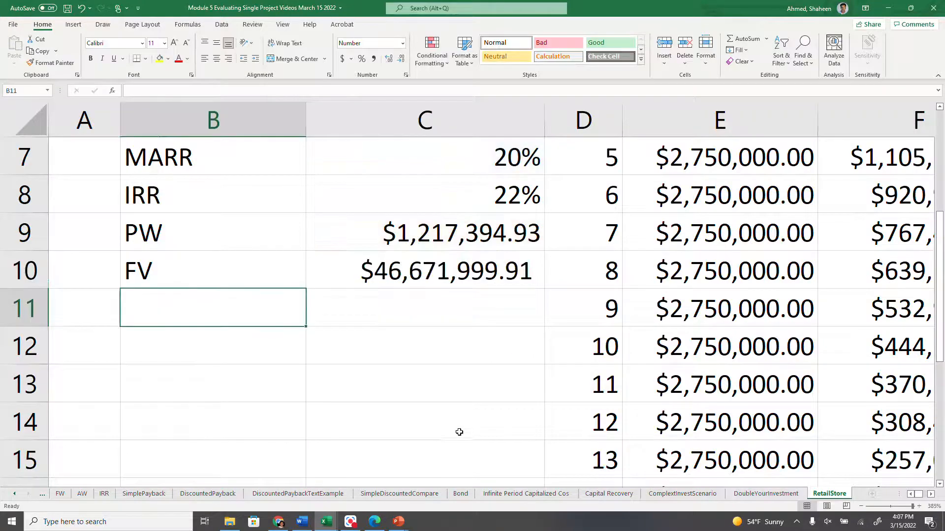
{"action": "left_click", "coordinate": [418, 276]}
Label B11 as PMT and calculate the equivalent annual payment in C11 with =PMT(C7,20,-C9,0,0)
{"action": "left_click", "coordinate": [244, 301]}
{"action": "type", "text": "PMT"}
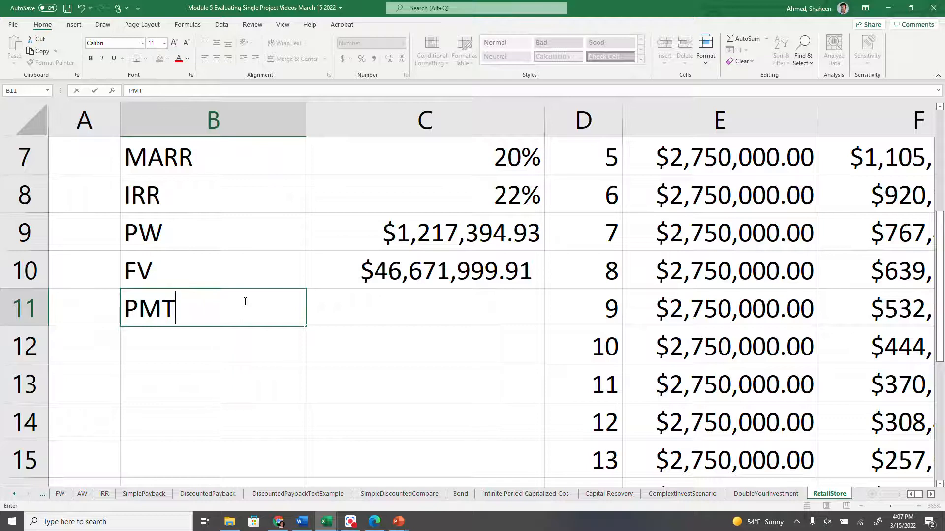
{"action": "key", "text": "Tab"}
{"action": "type", "text": "=PMT("}
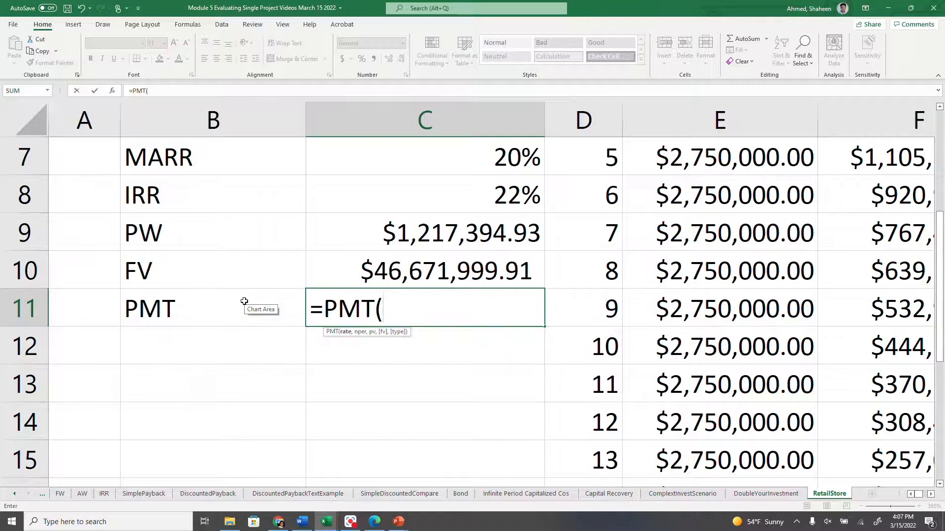
{"action": "scroll", "coordinate": [244, 301], "scroll_direction": "up", "scroll_amount": 1}
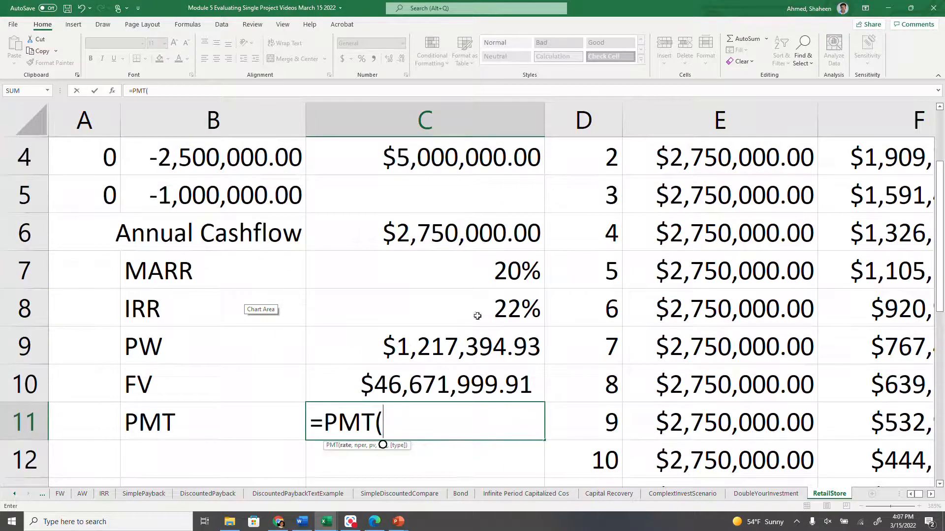
{"action": "left_click", "coordinate": [511, 274]}
{"action": "type", "text": ","}
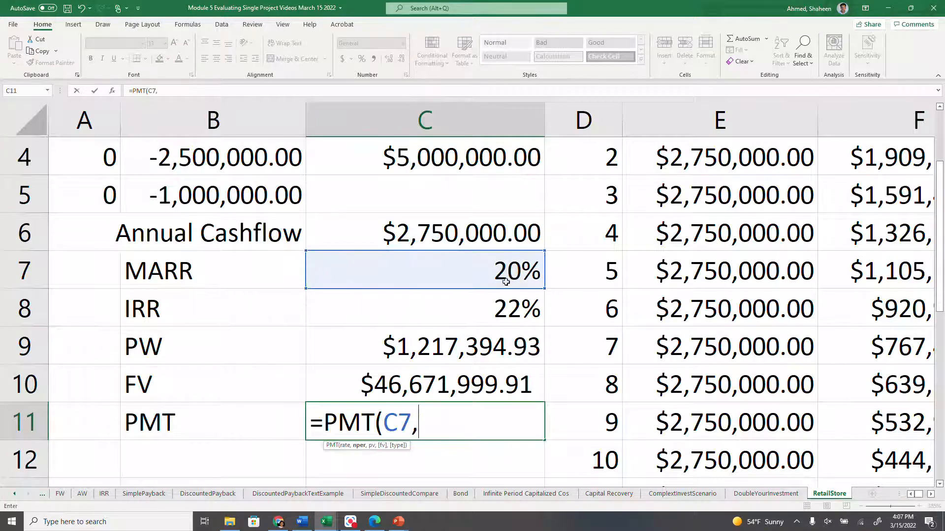
{"action": "type", "text": "20,-"}
{"action": "left_click", "coordinate": [436, 350]}
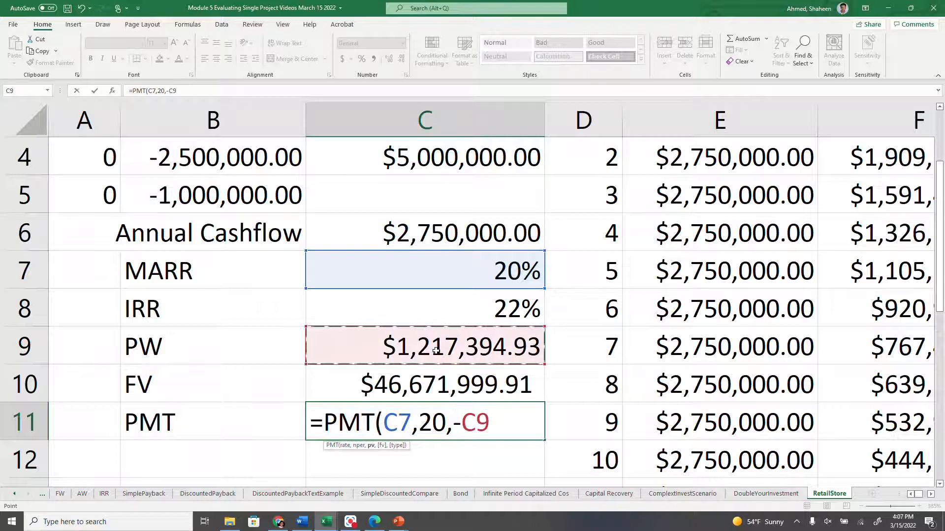
{"action": "type", "text": ","}
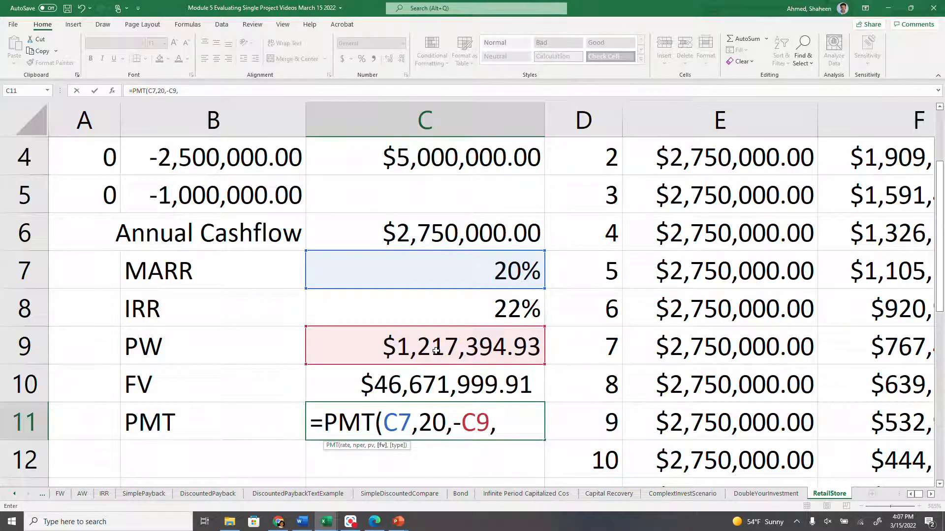
{"action": "type", "text": "0,0"}
{"action": "key", "text": "Return"}
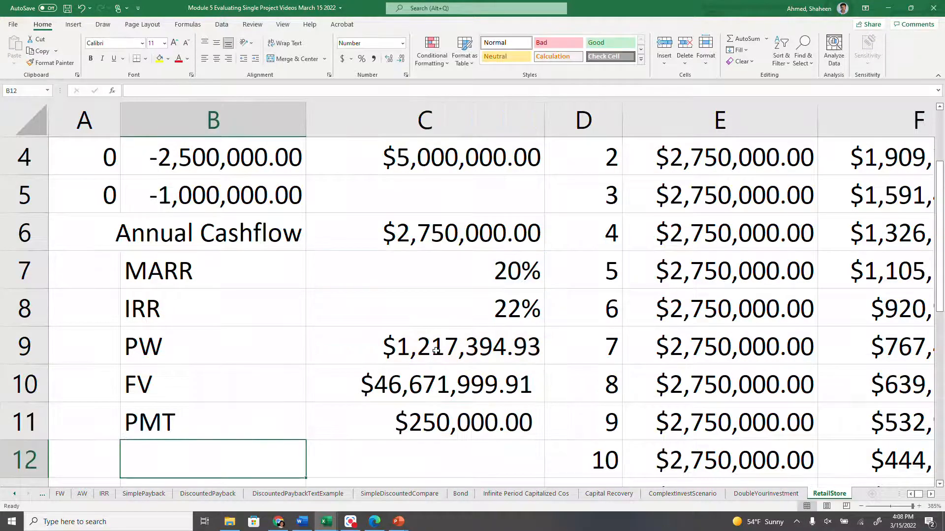
{"action": "left_click", "coordinate": [441, 422]}
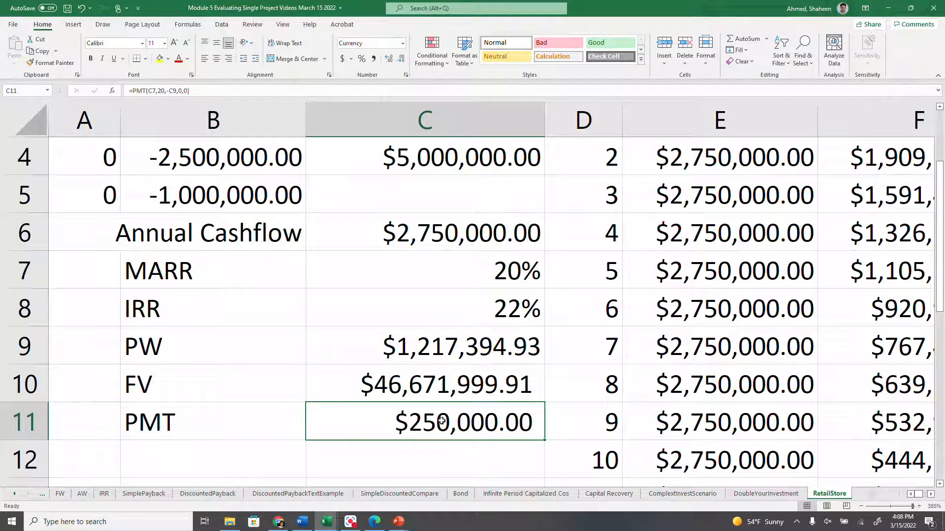
{"action": "left_click", "coordinate": [470, 265]}
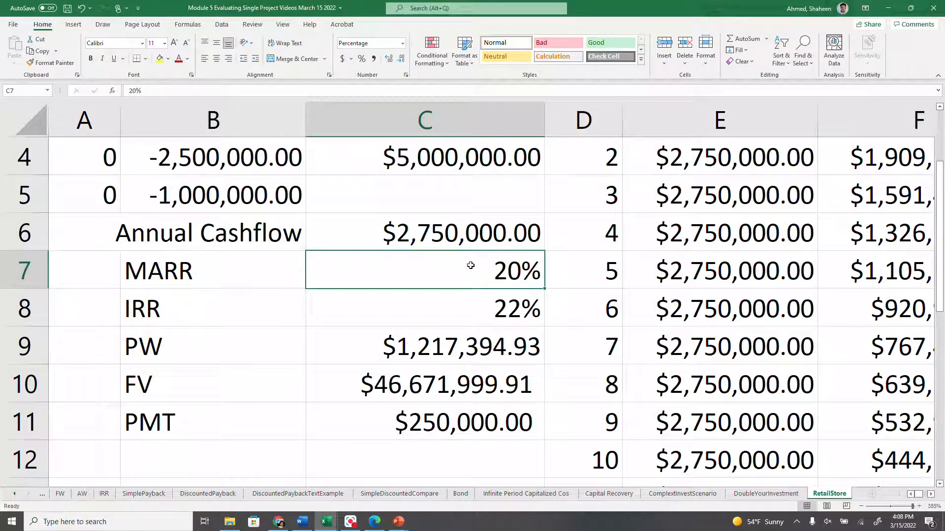